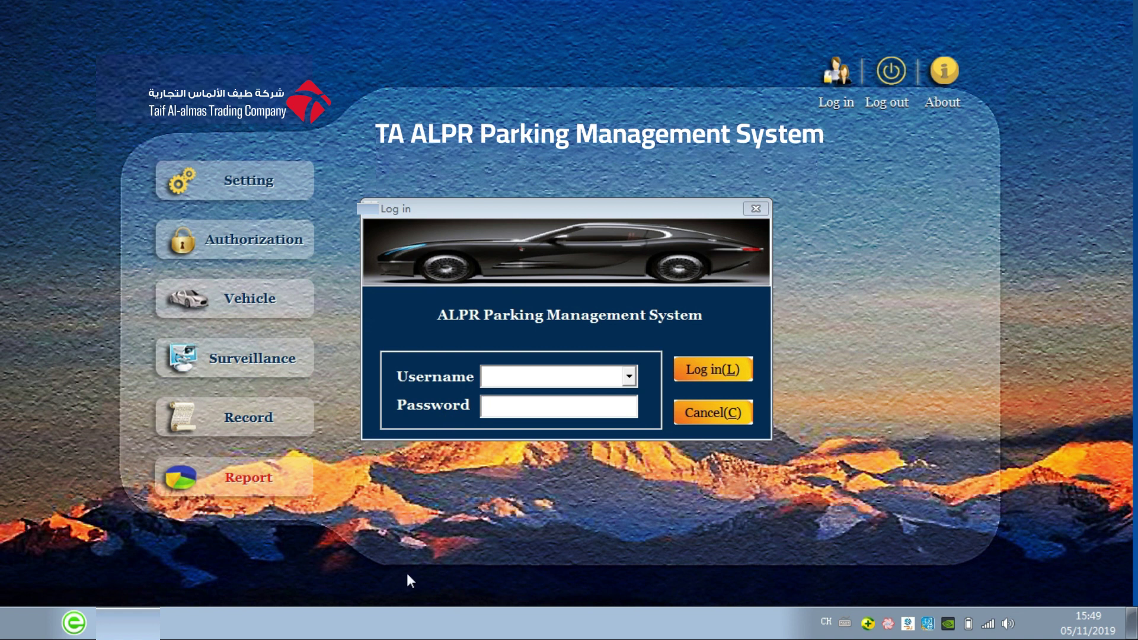
Select Administrator as the username, enter the password and attempt to log in.
left_click(629, 377)
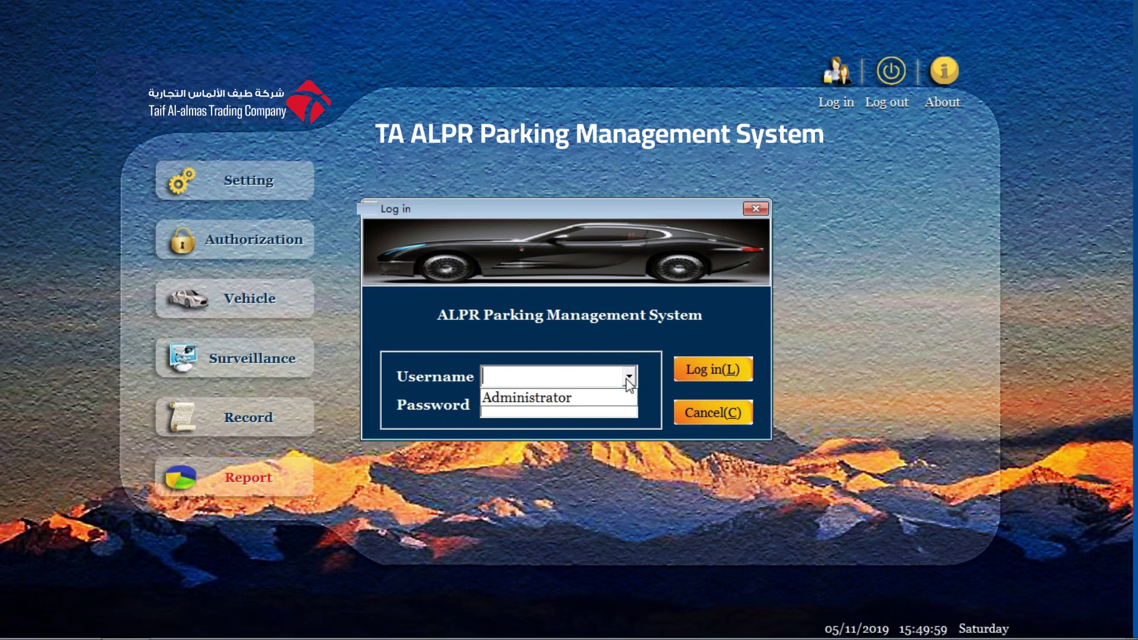
left_click(583, 403)
left_click(572, 403)
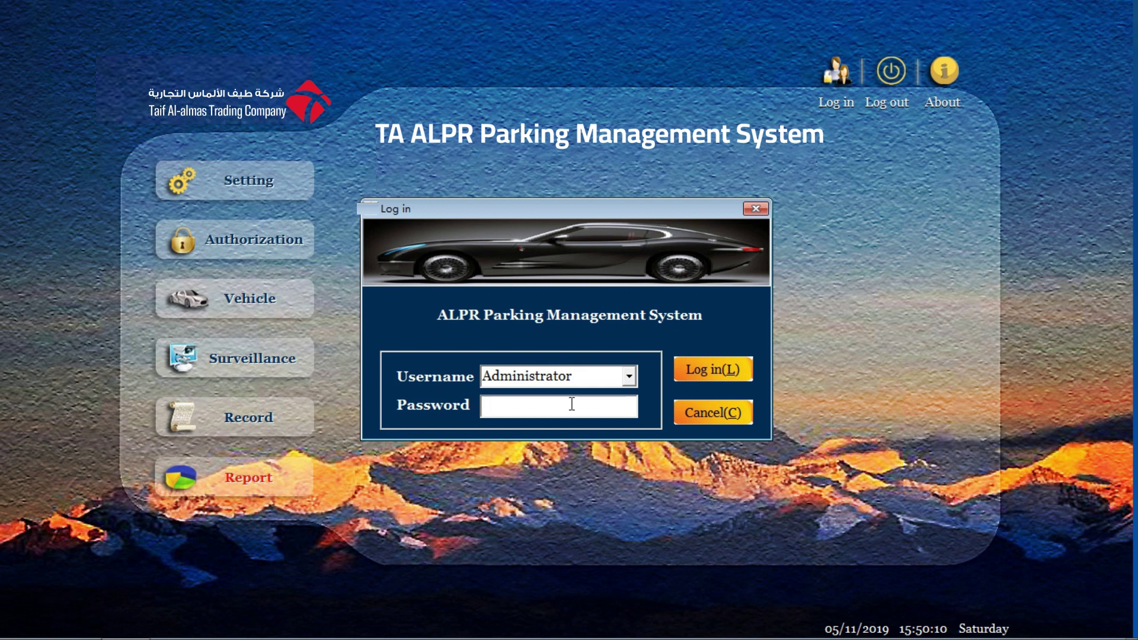
type("*****")
left_click(702, 366)
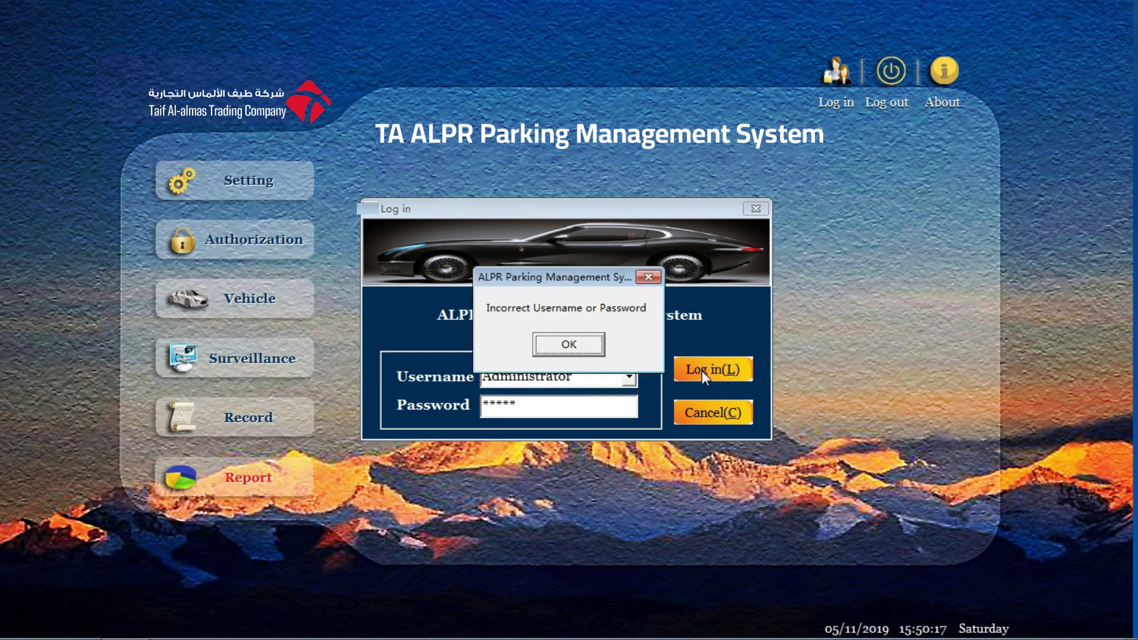
Dismiss the incorrect password error and retype the Administrator password.
left_click(648, 277)
left_click_drag(545, 410, 471, 401)
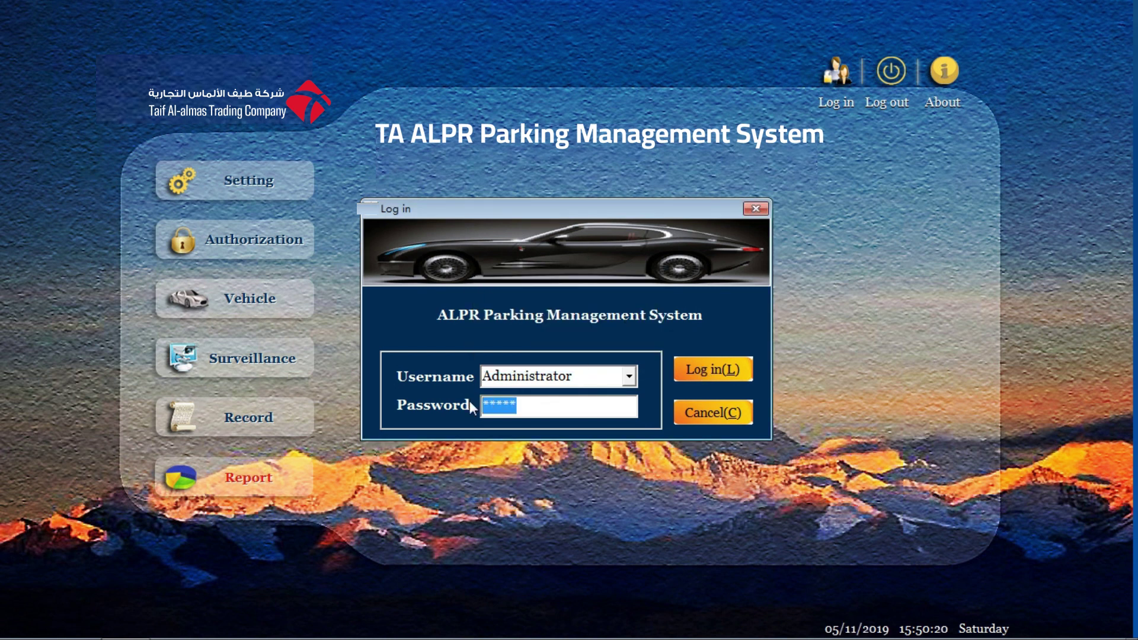
type("******")
Log in as Administrator and browse the Vehicle, Surveillance, Record and Report modules.
left_click(706, 373)
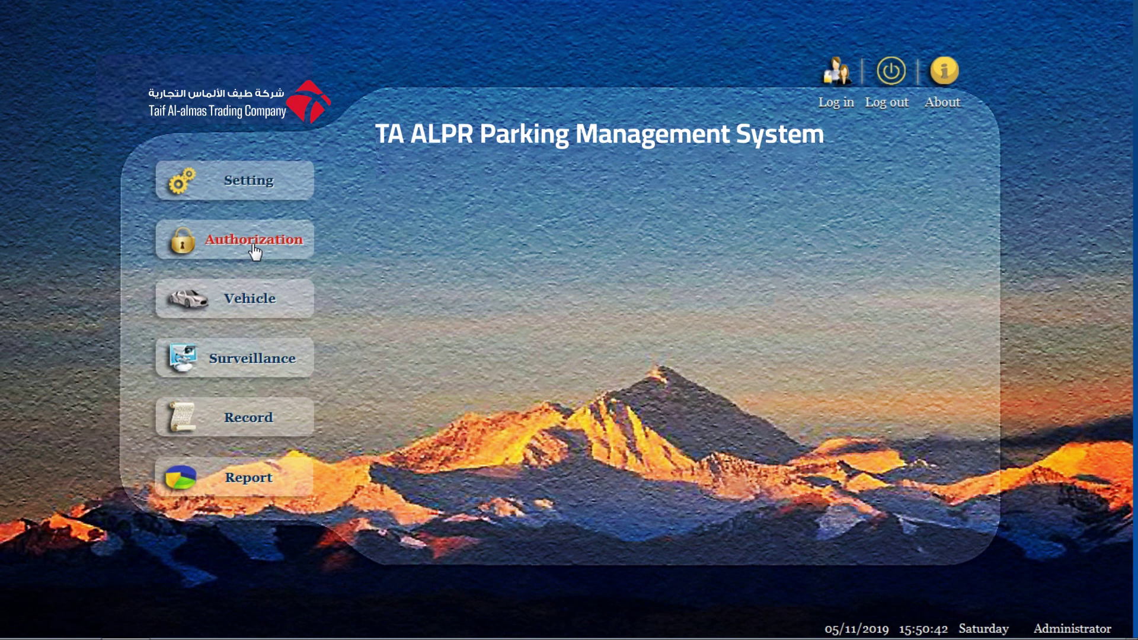
left_click(260, 302)
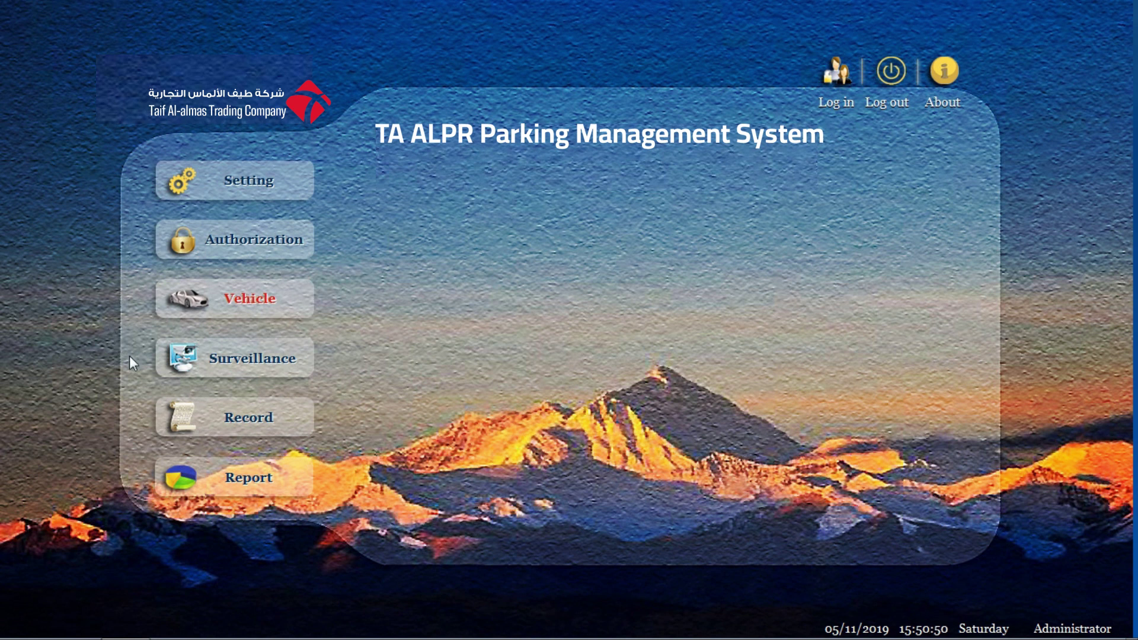
left_click(249, 364)
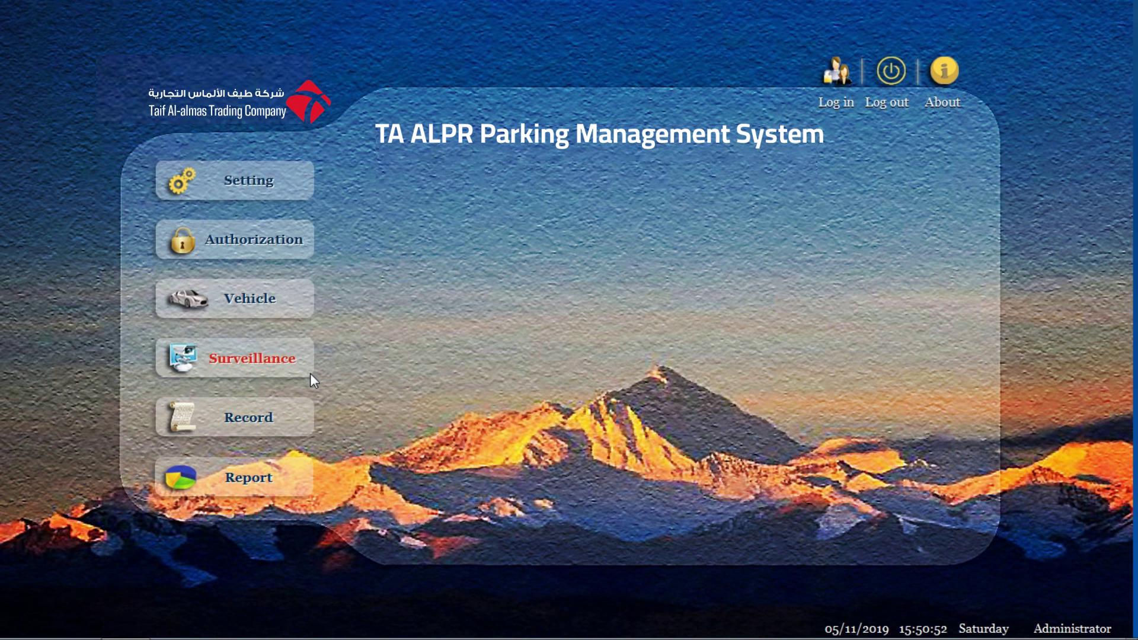
left_click(252, 422)
left_click(240, 477)
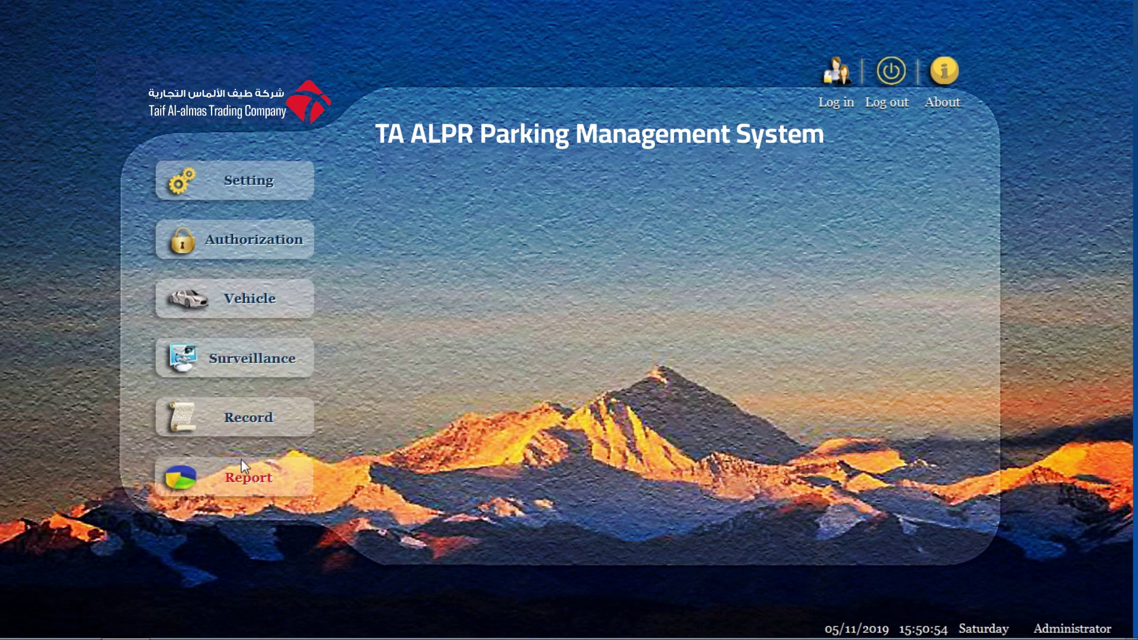
In Setting, enter the current Administrator password and the new one twice, then confirm the change.
left_click(266, 188)
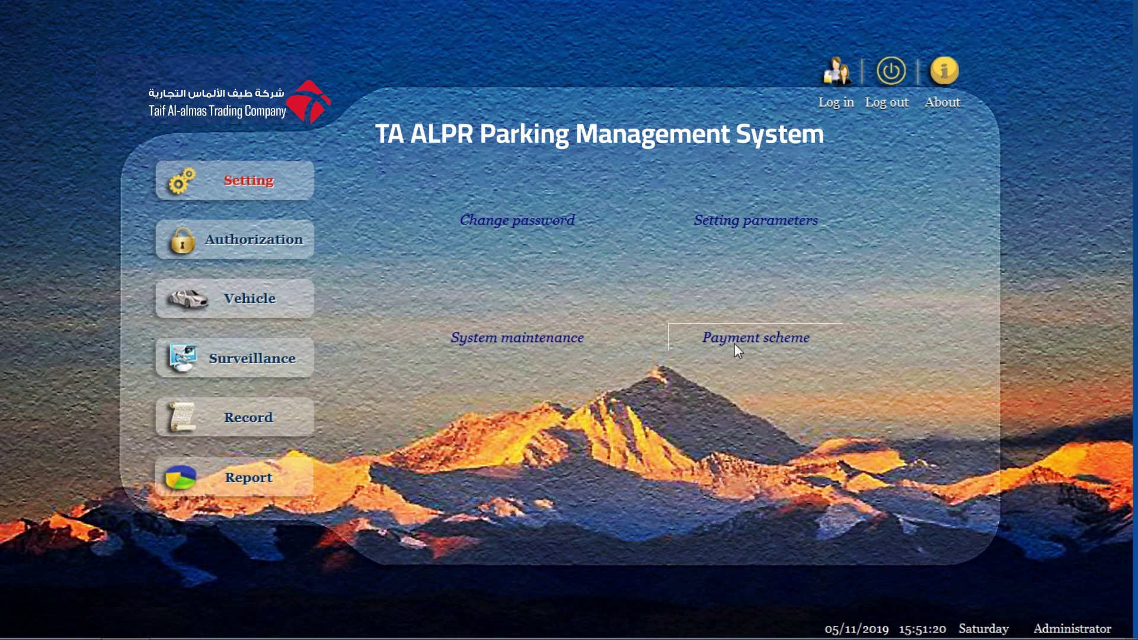
left_click(547, 232)
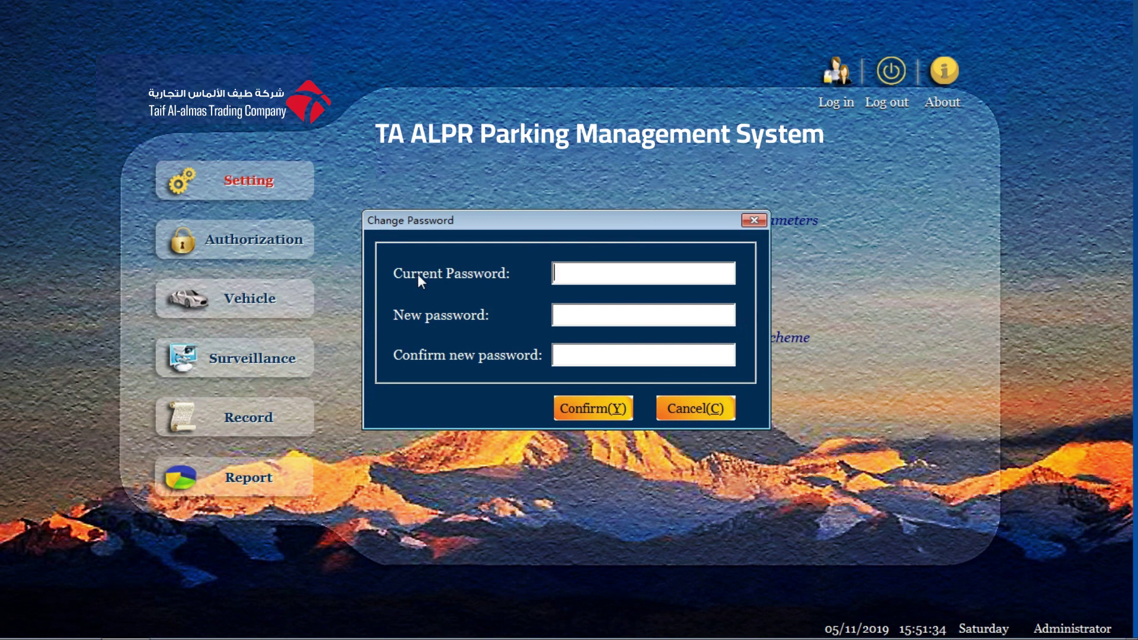
type("******")
left_click(600, 318)
type("******")
left_click(604, 349)
type("*****")
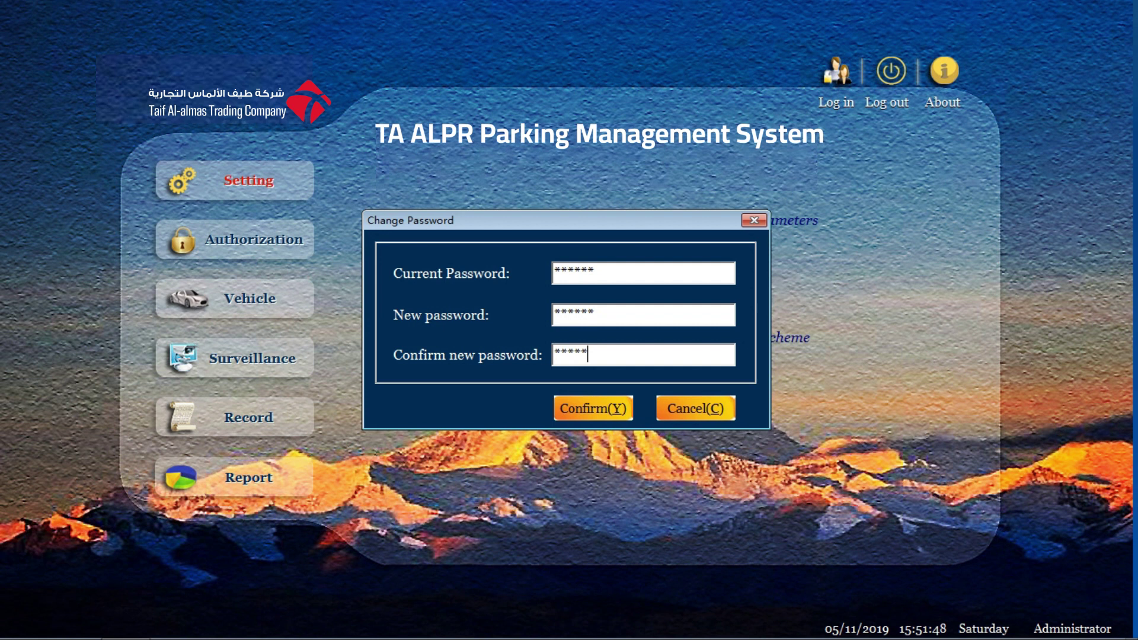
type("*")
left_click(605, 412)
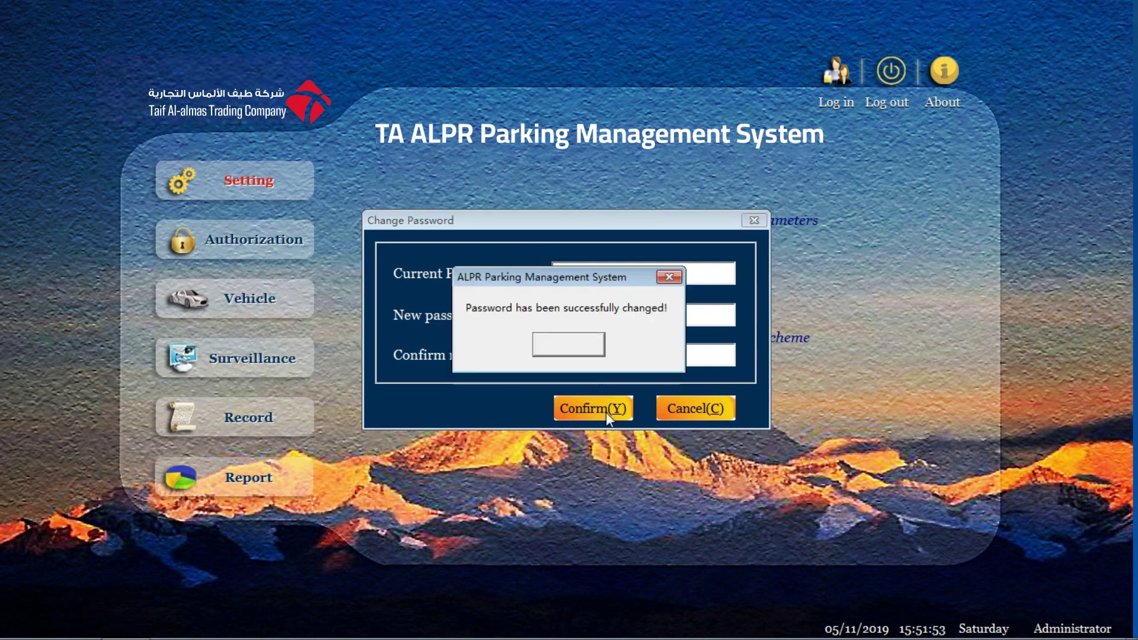
left_click(584, 352)
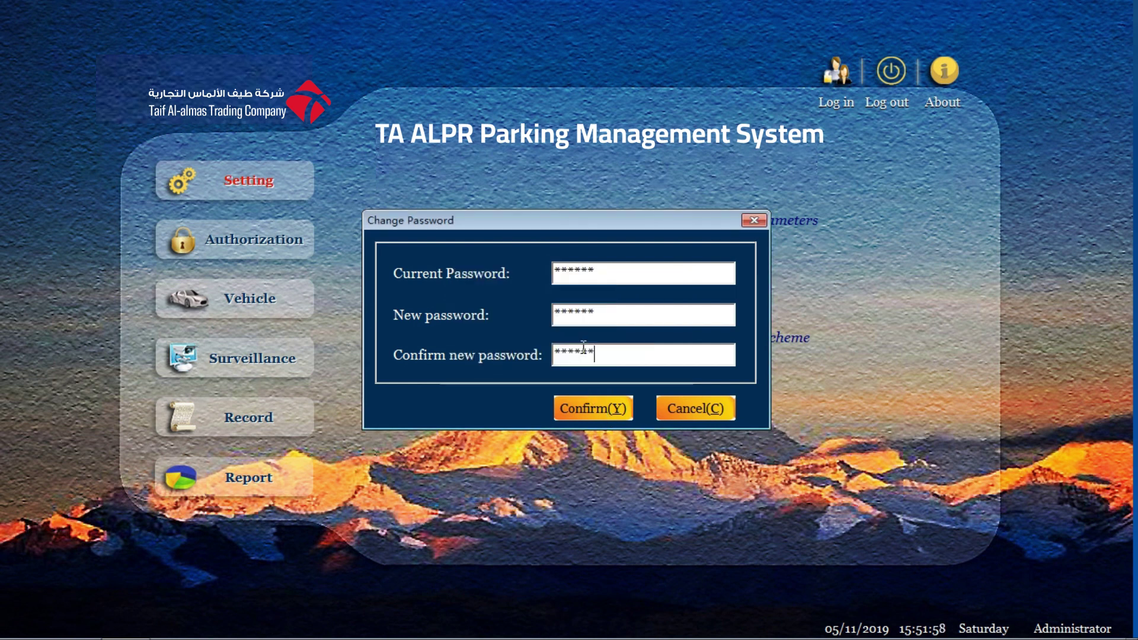
Close the change password form and bring up the Setting parameters dialog.
left_click(713, 408)
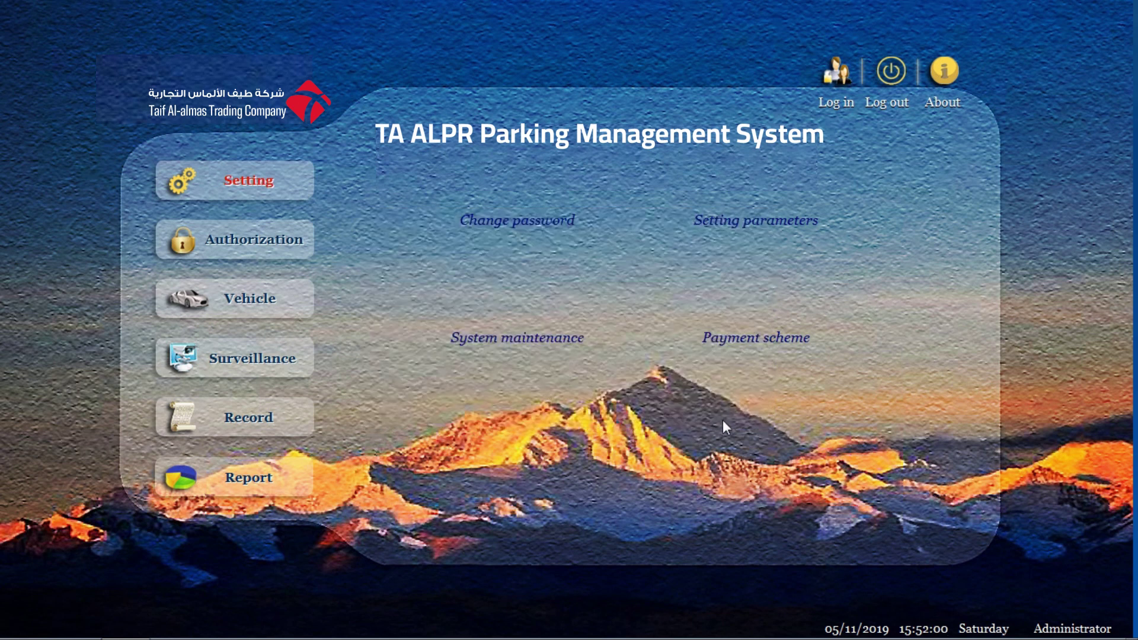
left_click(769, 222)
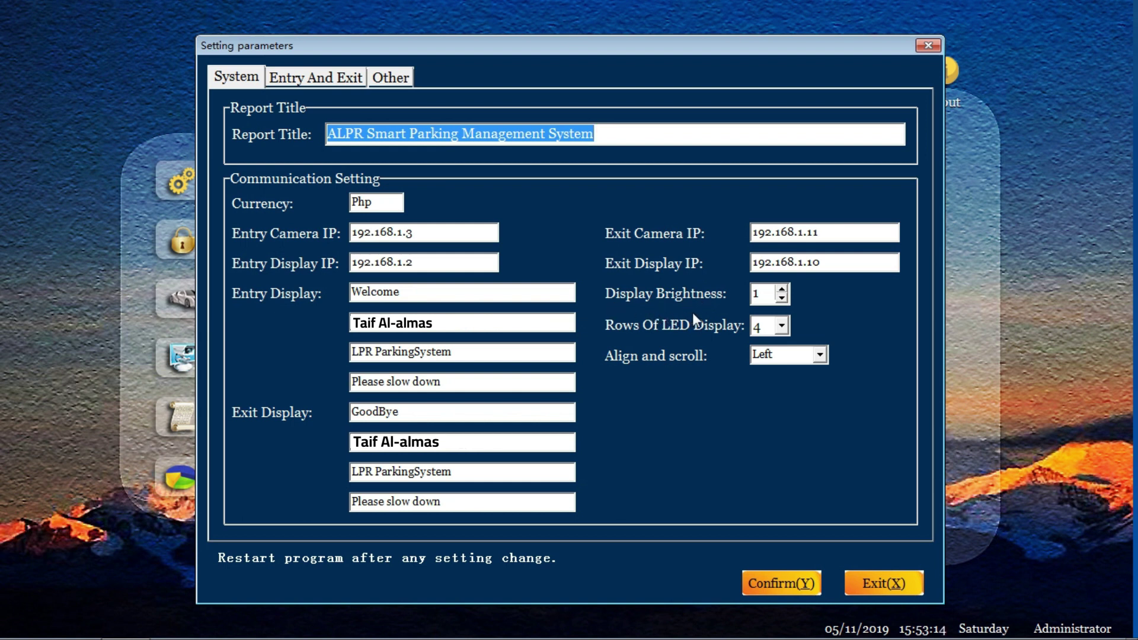
Keep the LED display at 4 rows and Align and scroll at Left, then save the System settings.
left_click(782, 292)
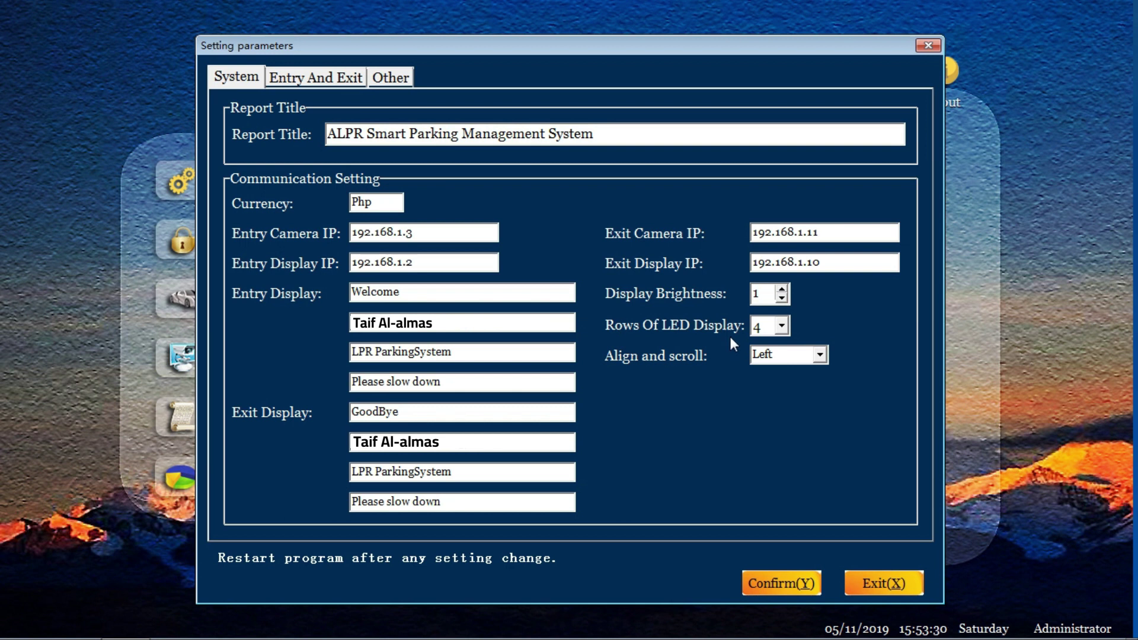
left_click(782, 326)
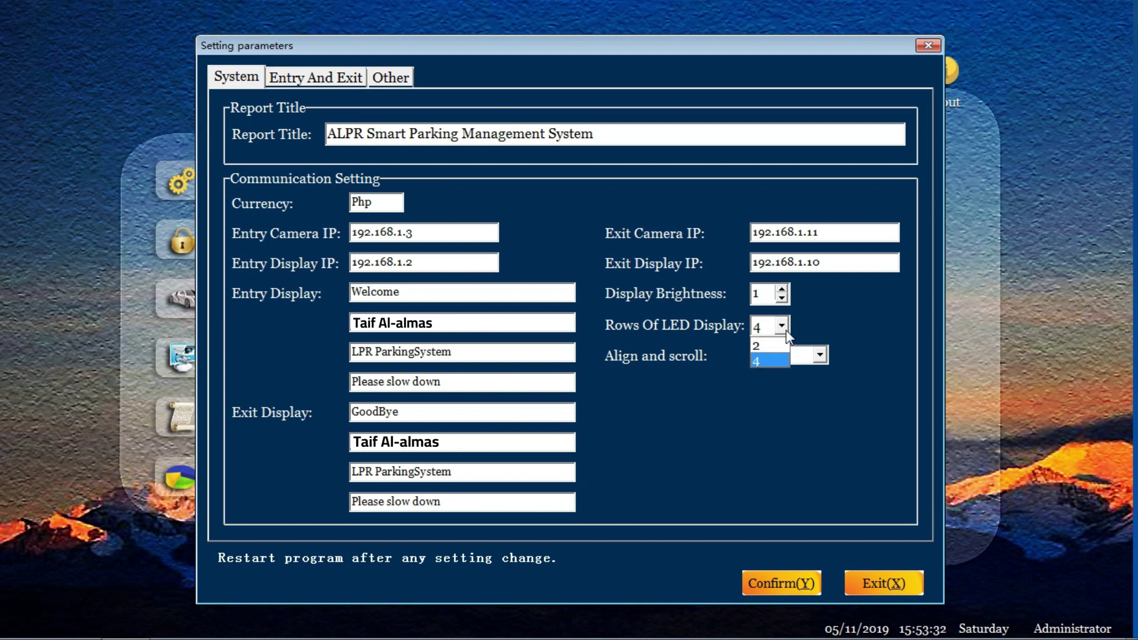
left_click(640, 388)
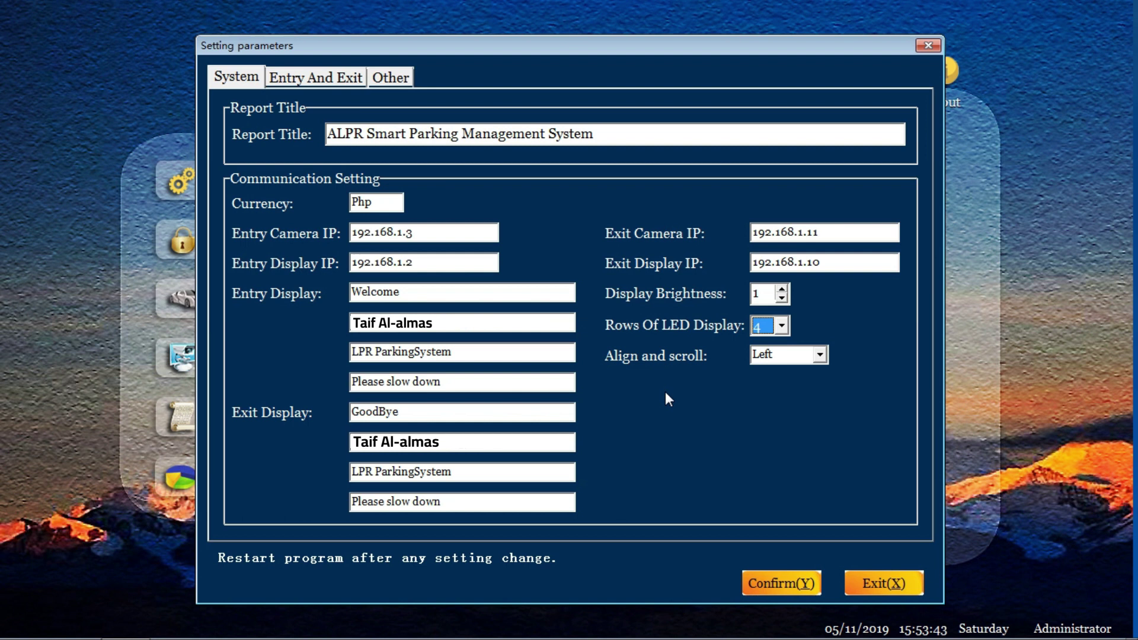
left_click(819, 356)
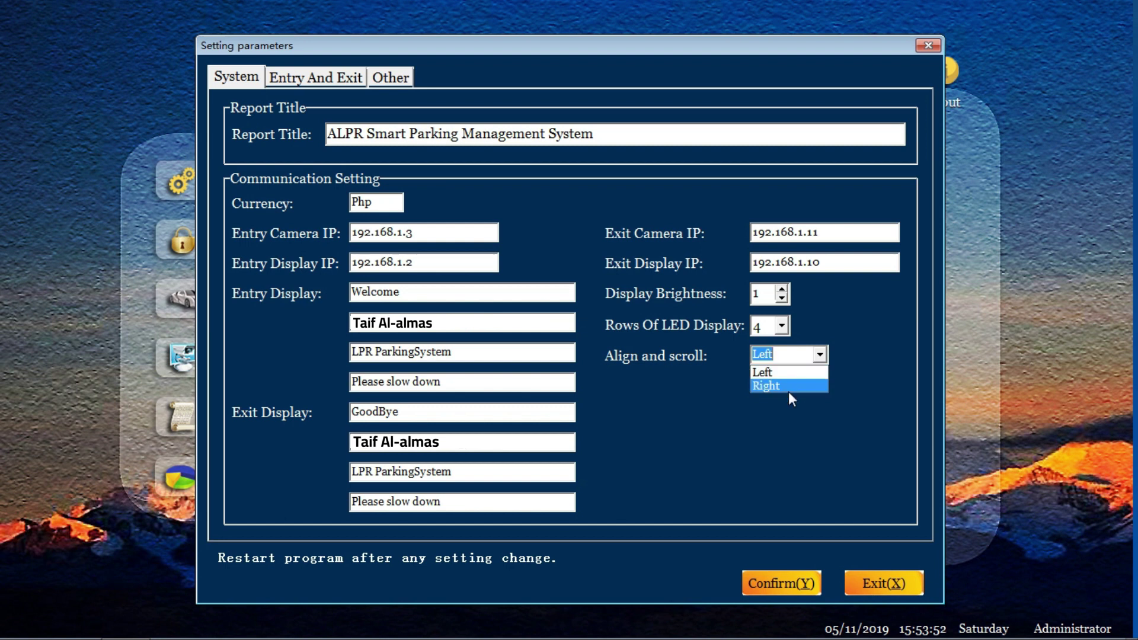
left_click(788, 413)
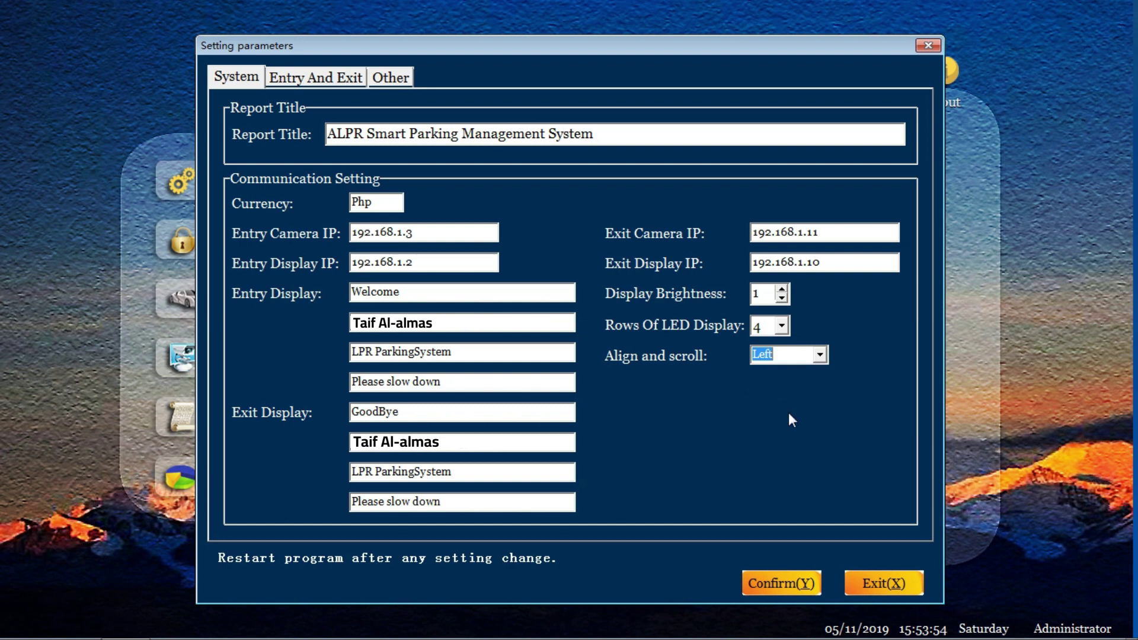
left_click(812, 582)
left_click(554, 349)
On the Entry And Exit tab, set Country to Brazil.
left_click(299, 83)
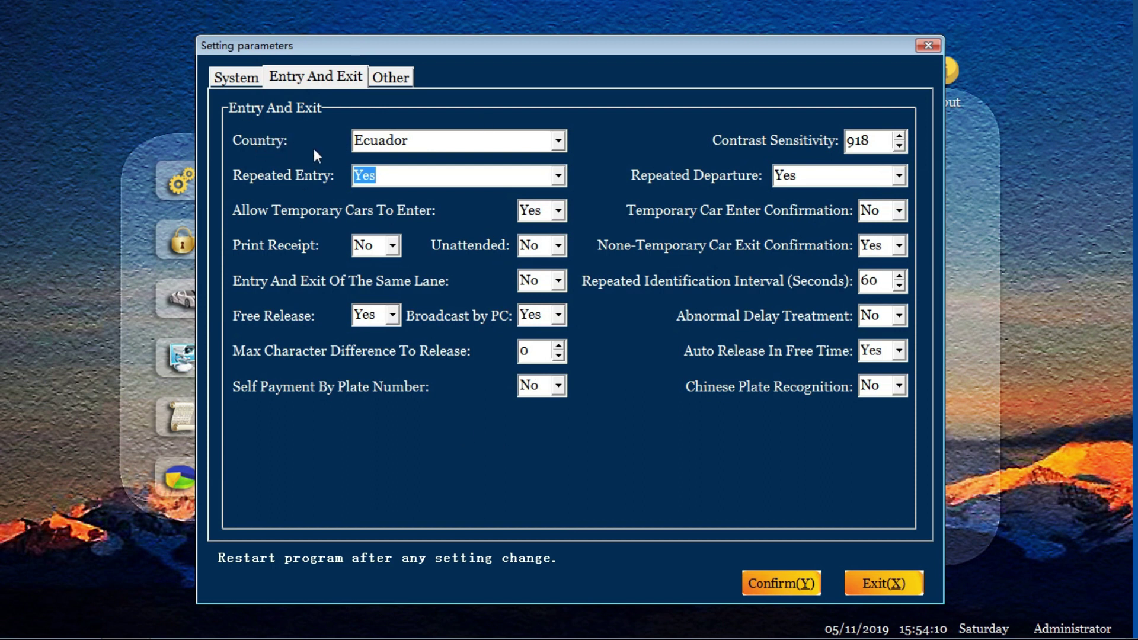
left_click(558, 140)
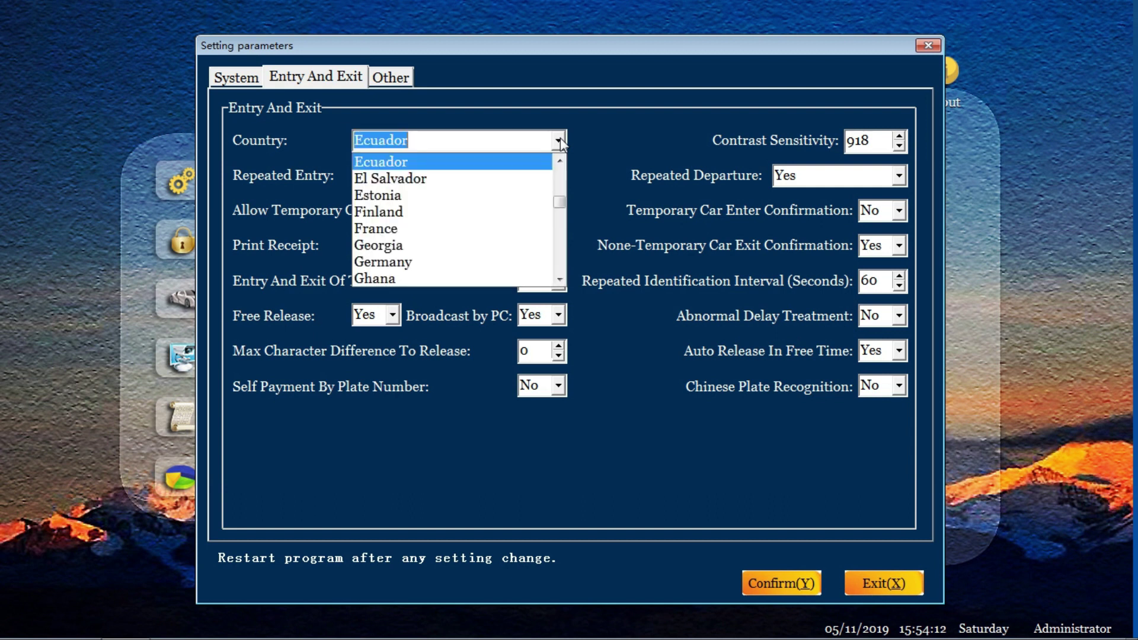
left_click_drag(557, 202, 561, 162)
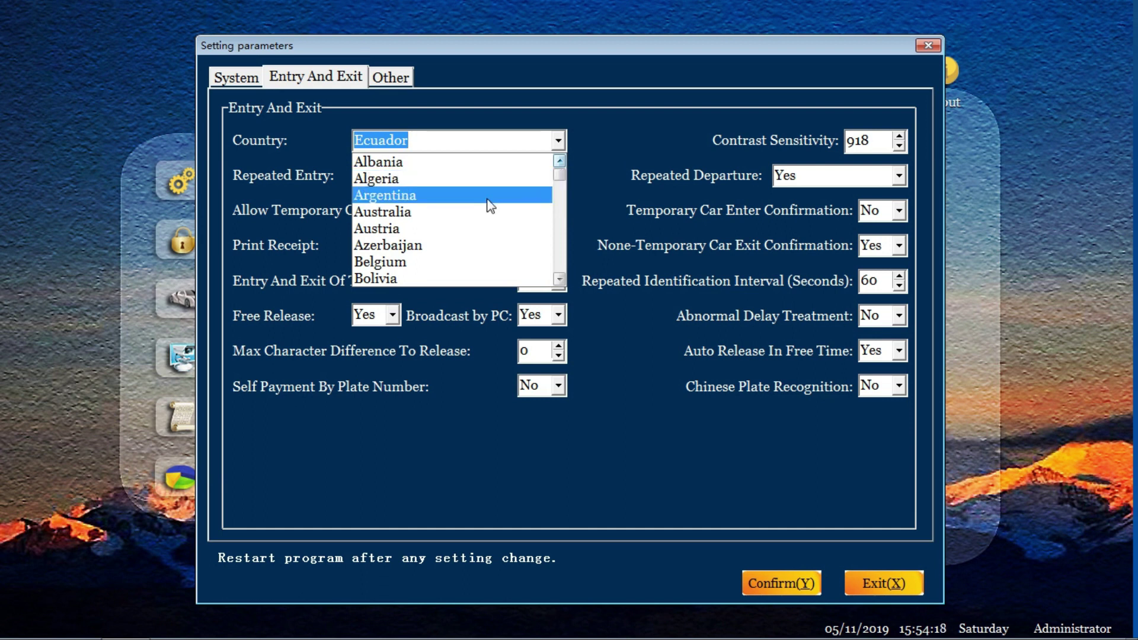
scroll(489, 206, "down", 2)
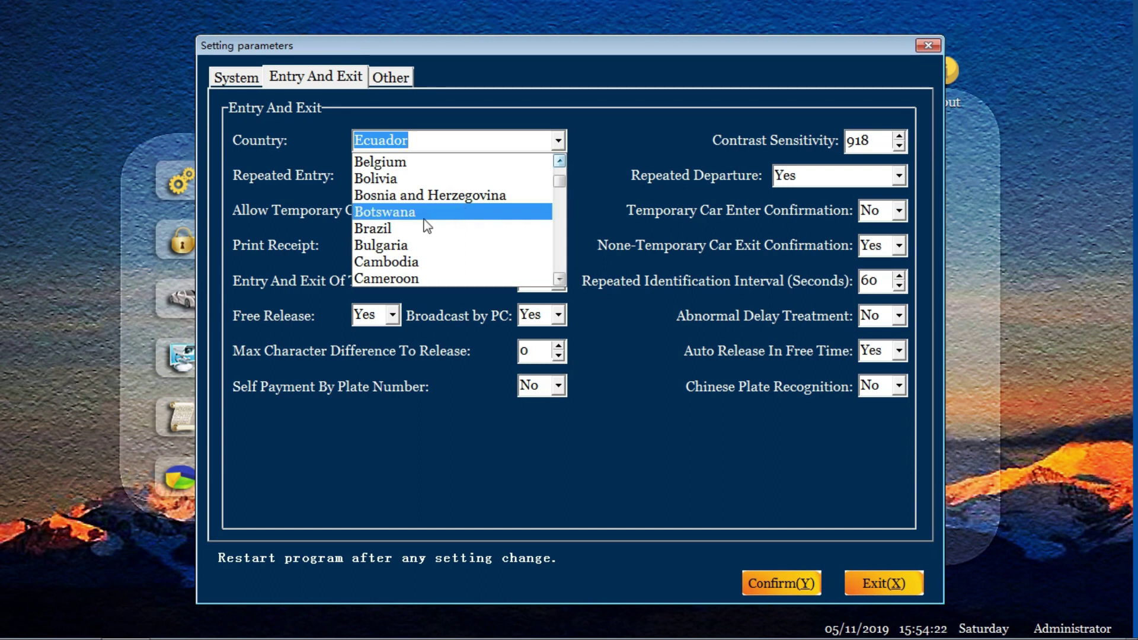
left_click(394, 229)
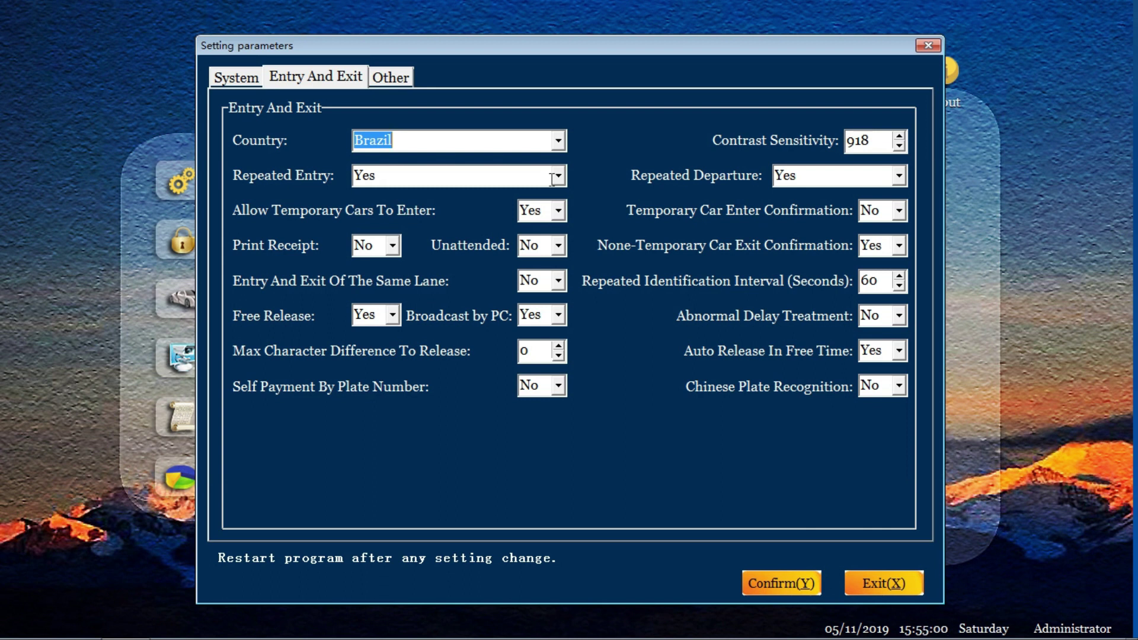
left_click(558, 177)
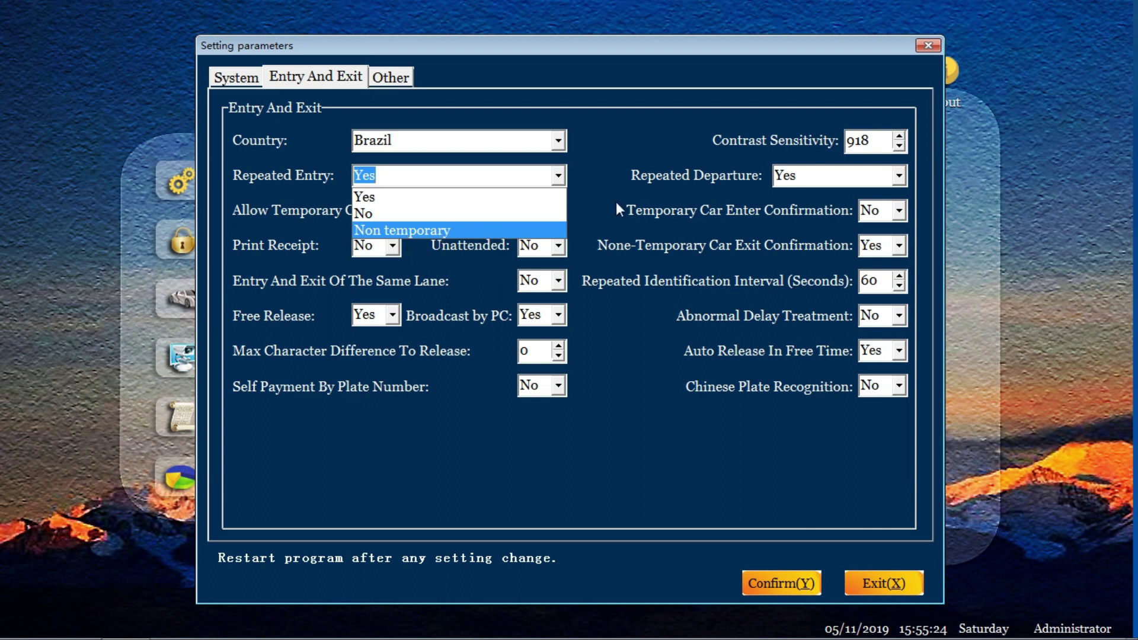
left_click(640, 147)
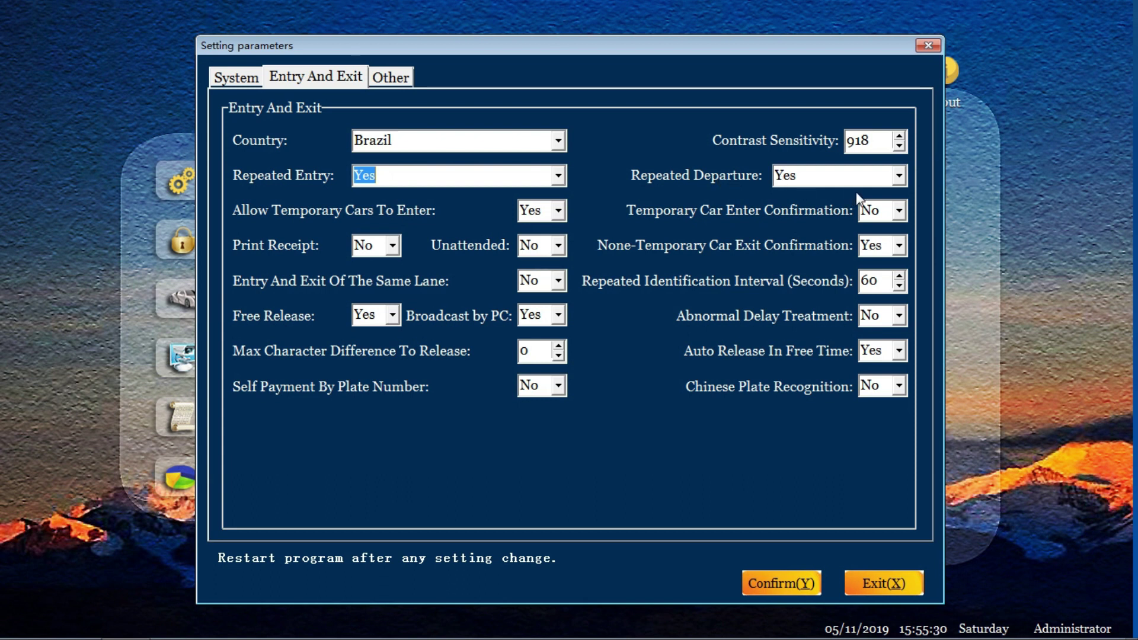
left_click(898, 176)
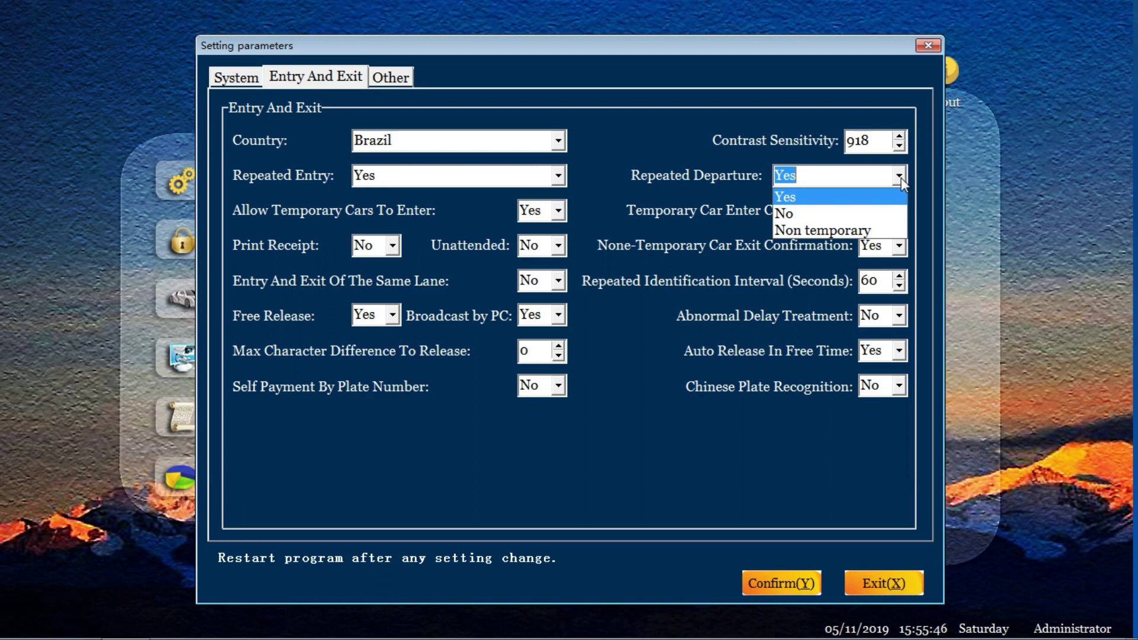
left_click(616, 125)
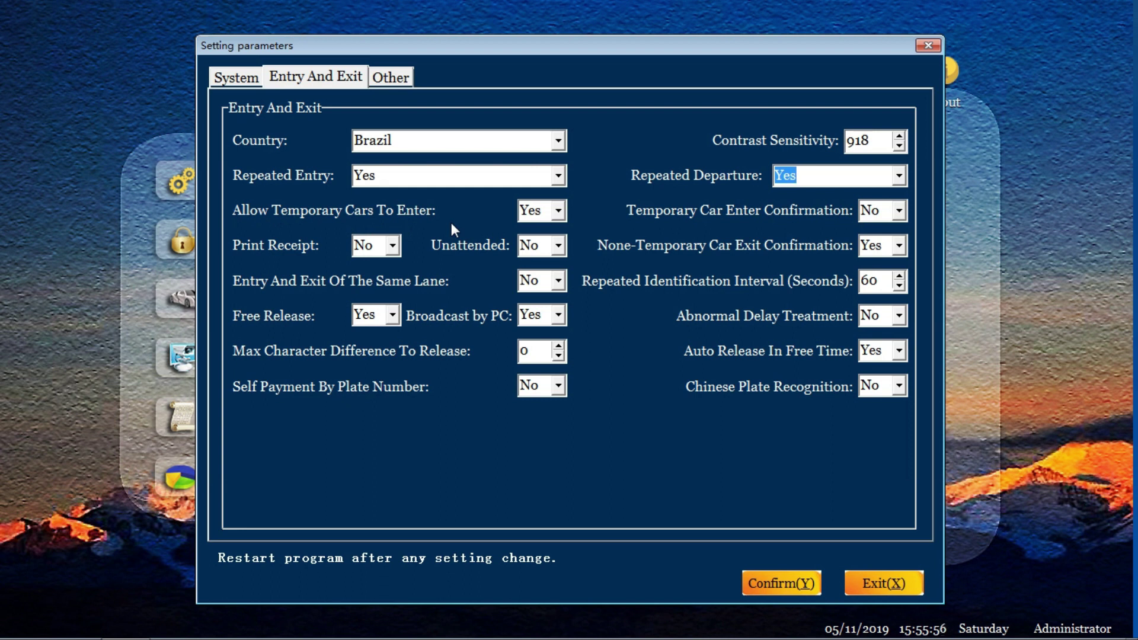
Keep temporary cars allowed to enter and set Temporary Car Enter Confirmation to Yes.
left_click(557, 211)
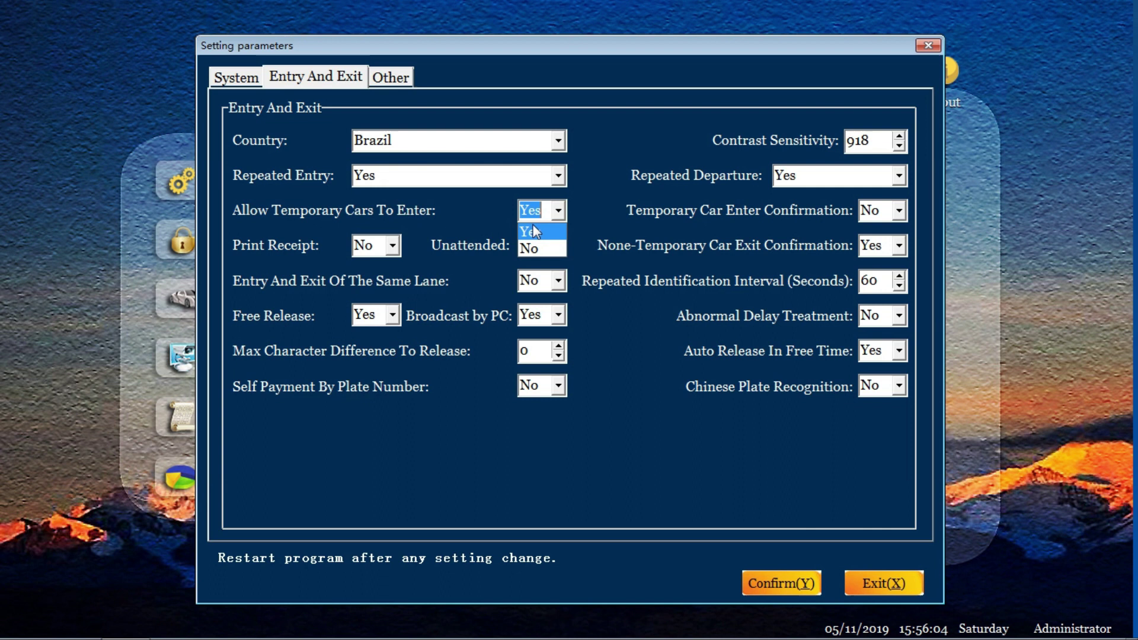
left_click(602, 214)
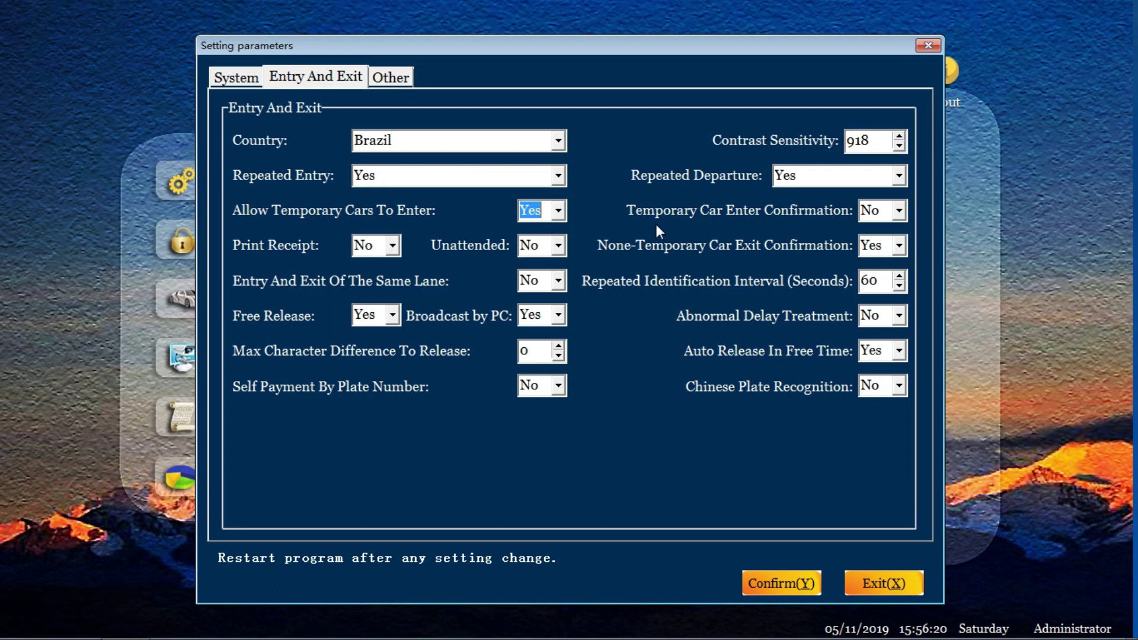
left_click(898, 212)
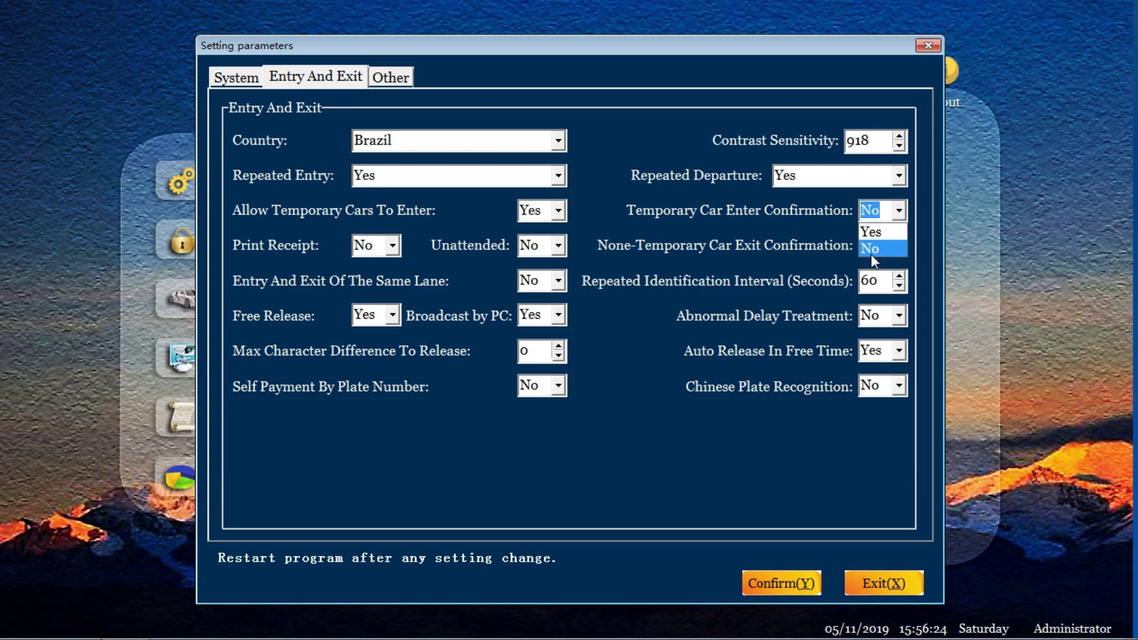
left_click(873, 236)
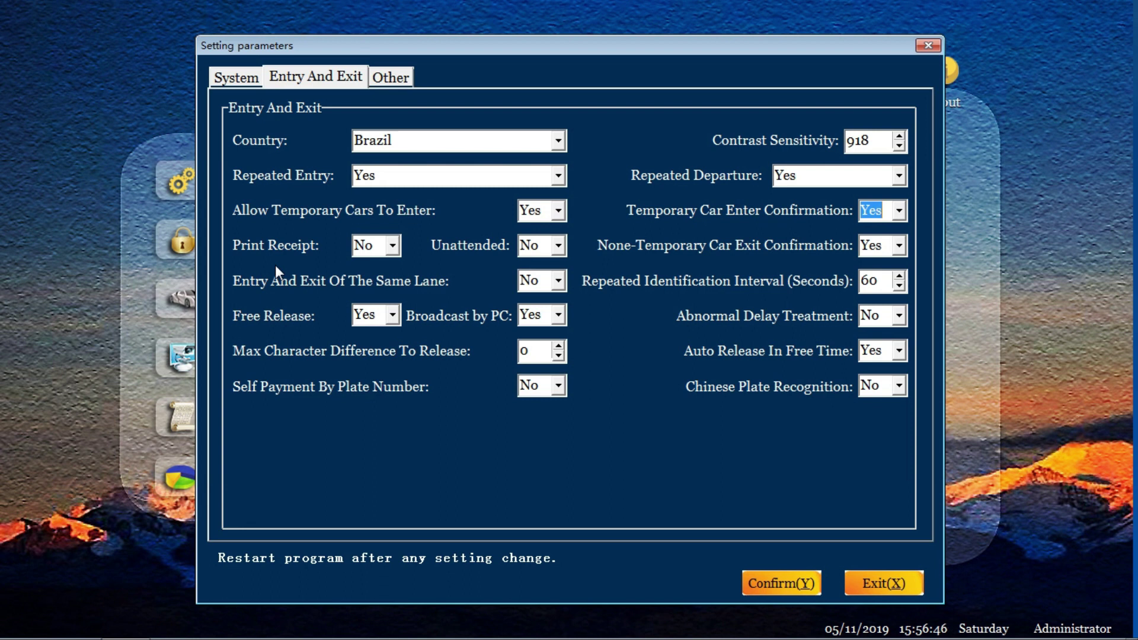
Set Print Receipt to Yes, and toggle Unattended to Yes and back to No.
left_click(388, 245)
left_click(378, 268)
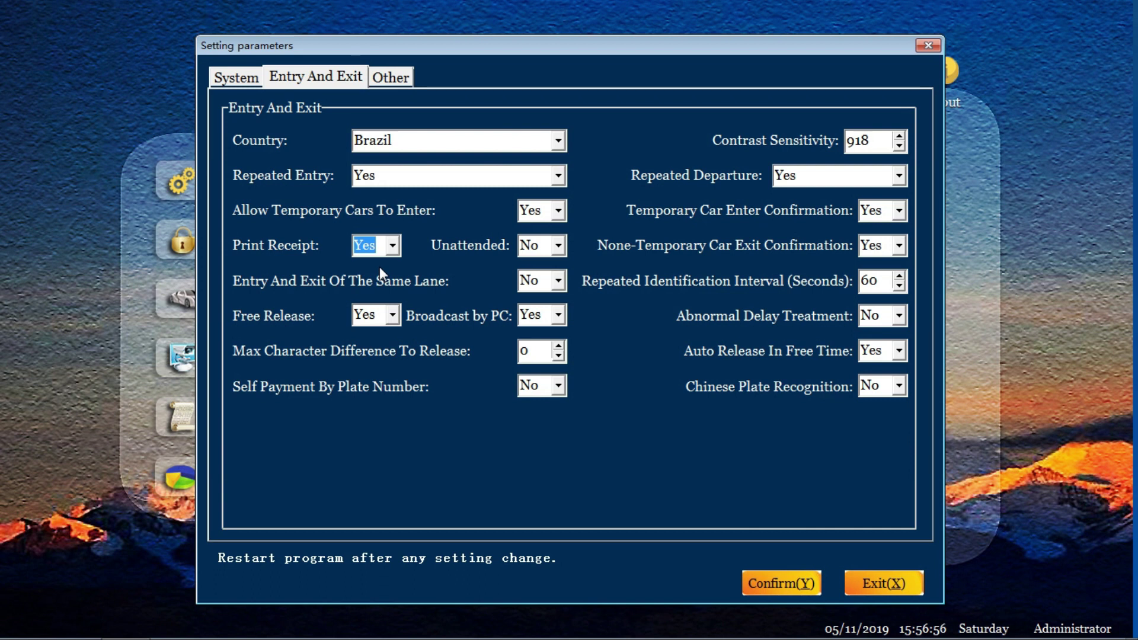
left_click(562, 247)
left_click(552, 267)
left_click(557, 245)
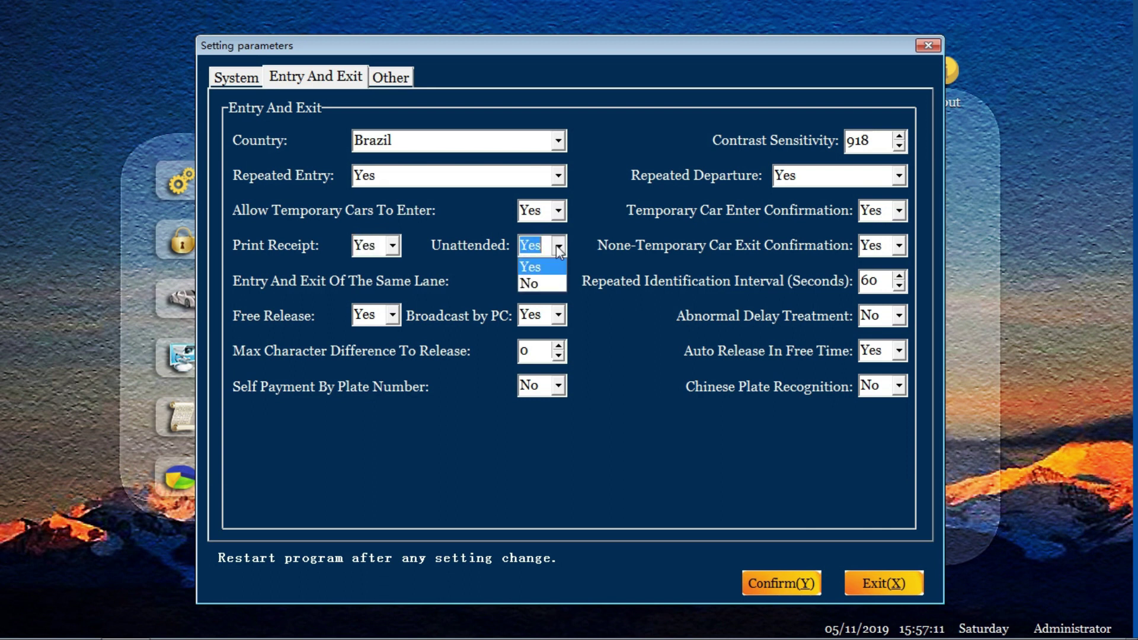
left_click(530, 286)
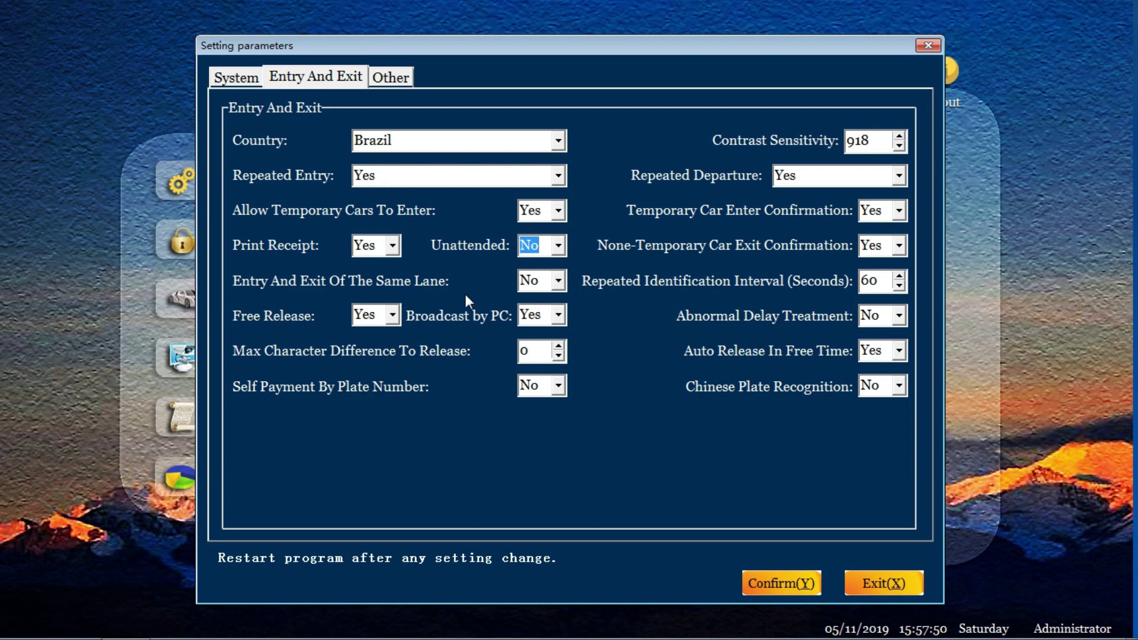
Set Entry And Exit Of The Same Lane to Yes.
left_click(557, 282)
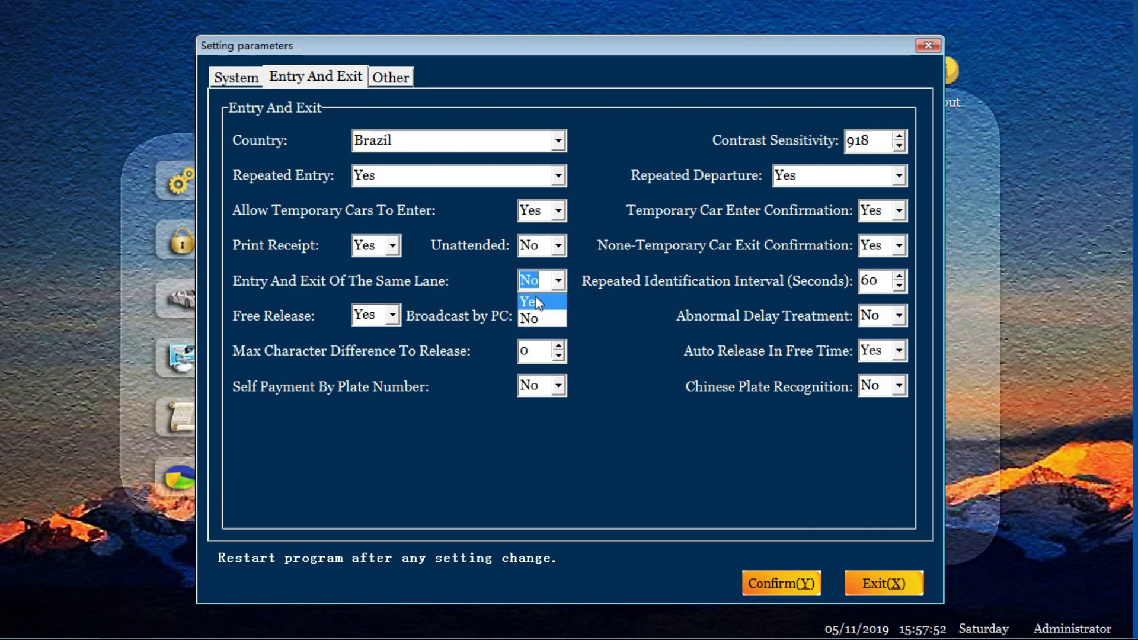
left_click(551, 297)
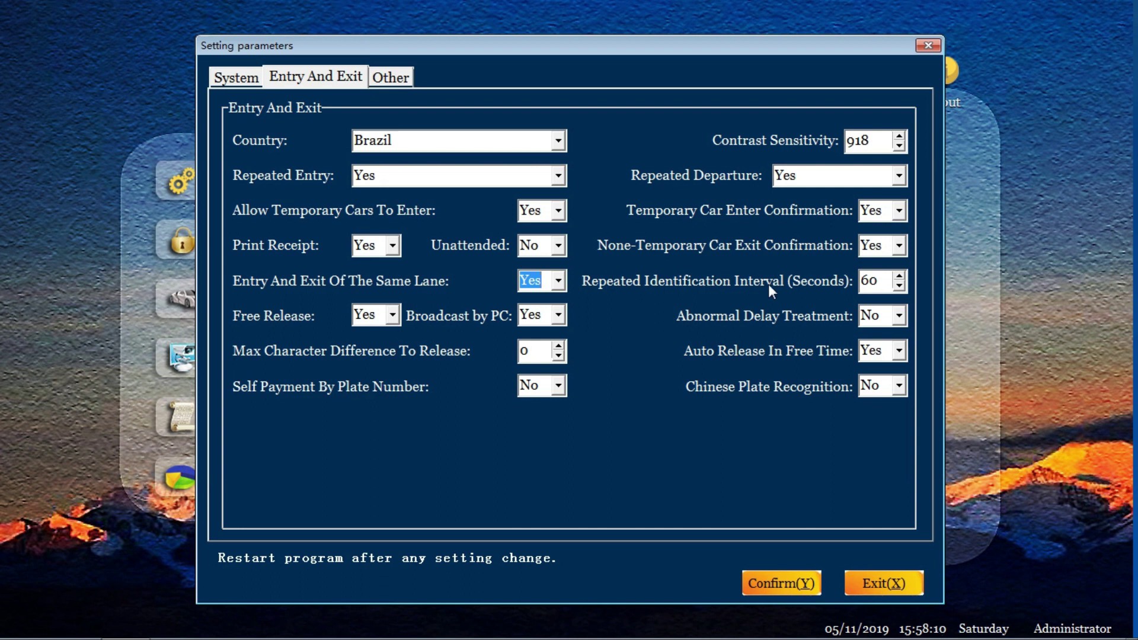
Lower the Repeated Identification Interval from 60 to 59 seconds.
left_click(904, 286)
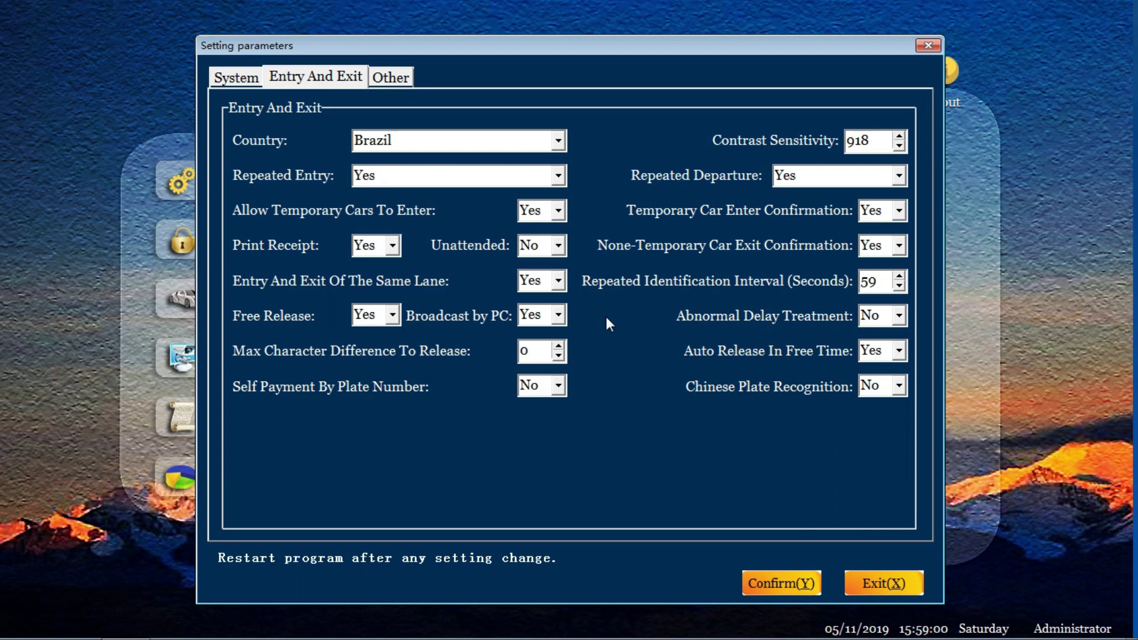
Set Abnormal Delay Treatment to Yes on the Entry And Exit tab.
left_click(894, 315)
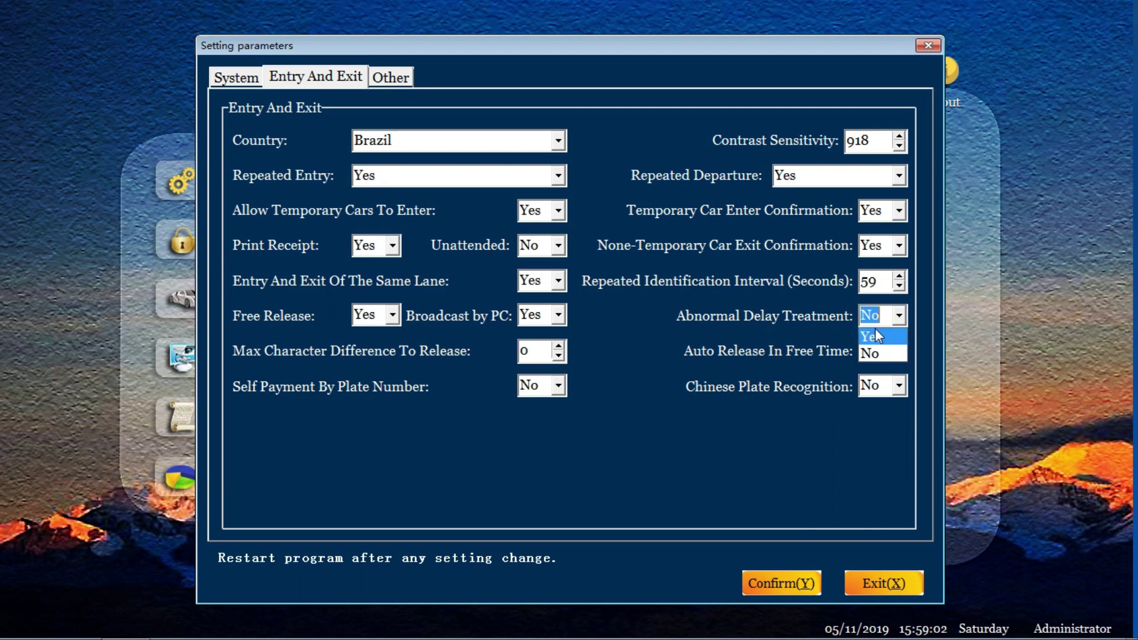
left_click(875, 337)
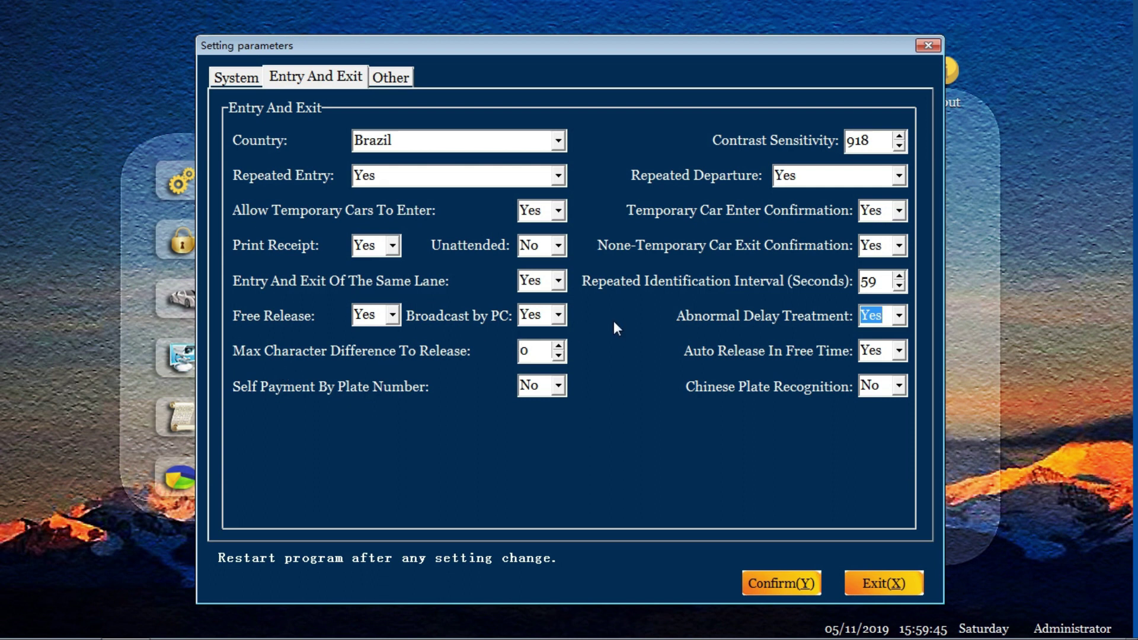
Increase Max Character Difference To Release from 0 to 1.
left_click(558, 345)
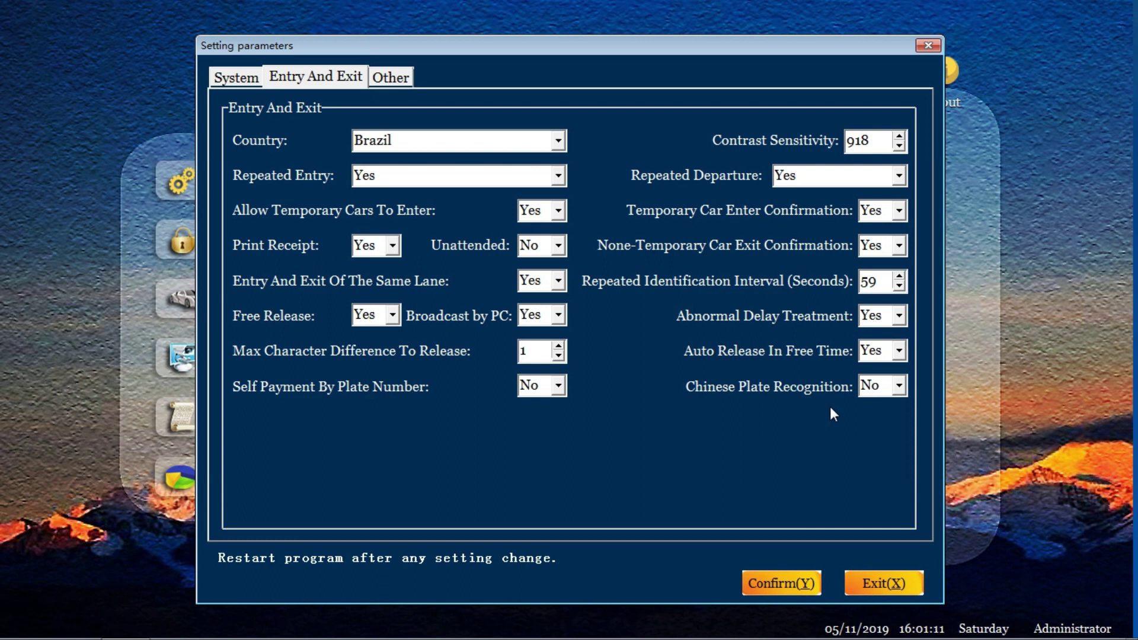
left_click(899, 385)
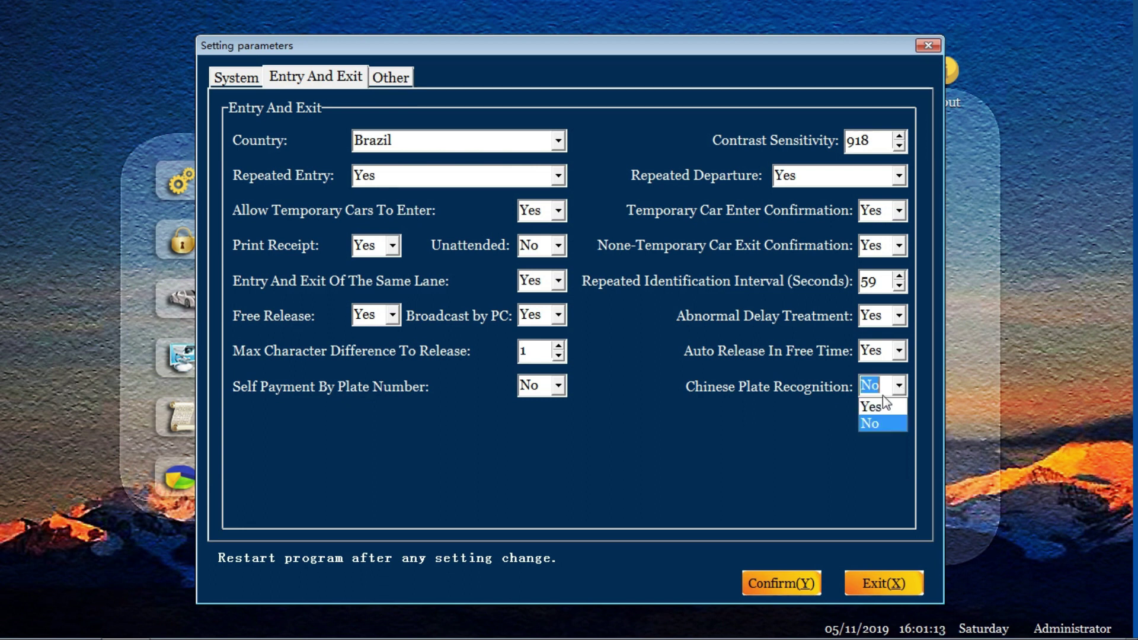
left_click(897, 386)
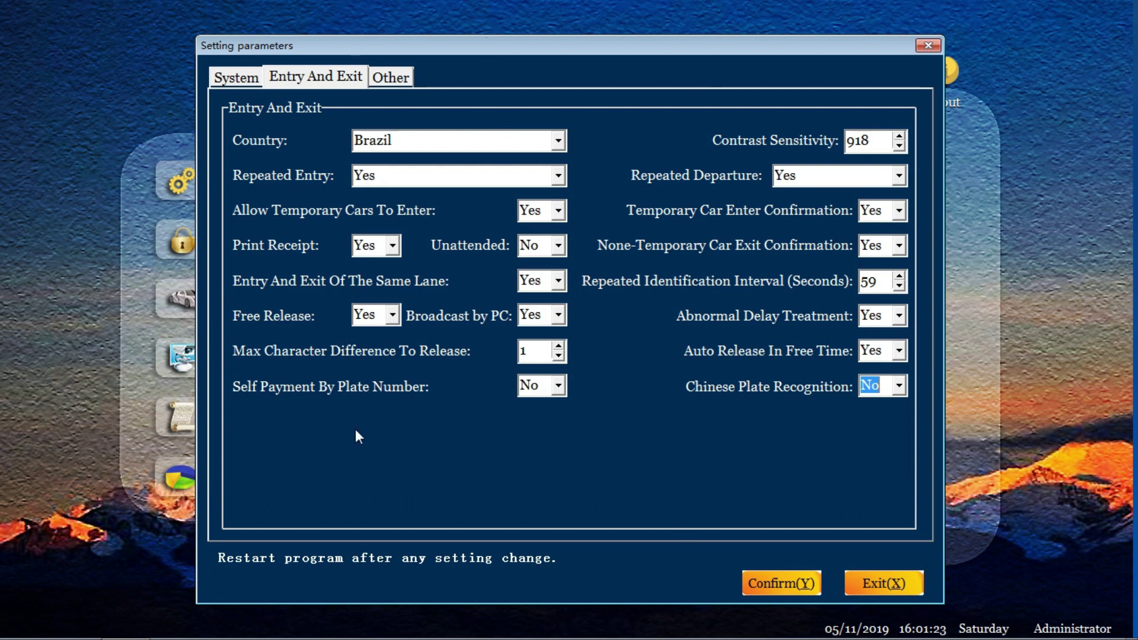
left_click(781, 584)
left_click(539, 352)
Switch to the Other tab to view storage paths under D:\ParkWatch2019Z and vehicle types.
left_click(389, 77)
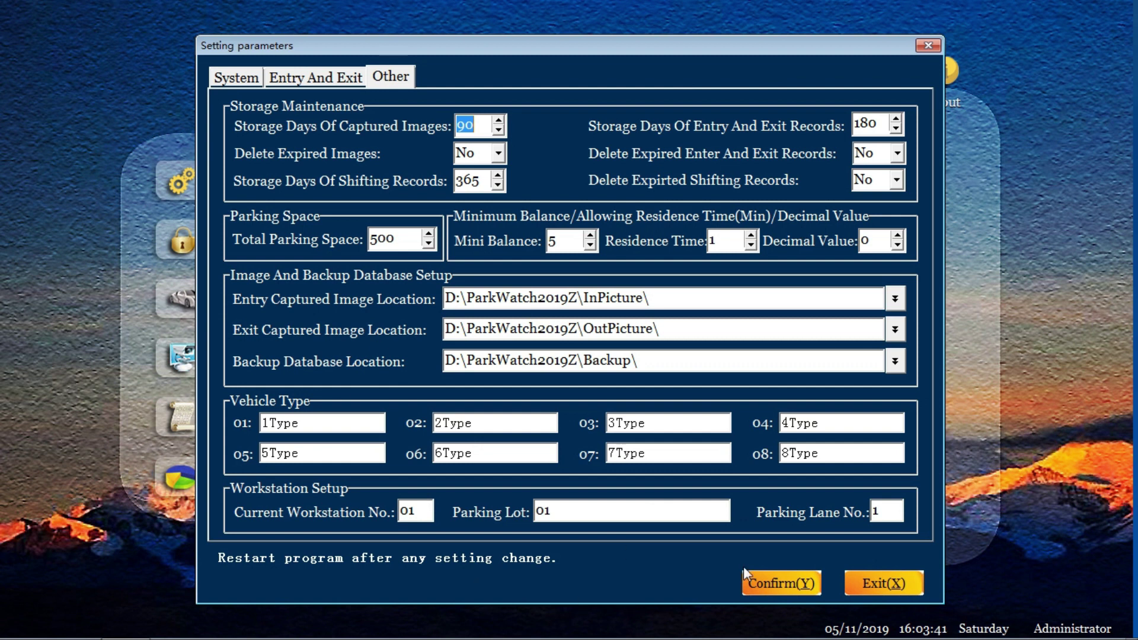
Confirm the parameter changes, exit Setting parameters, and bring up System maintenance.
left_click(782, 587)
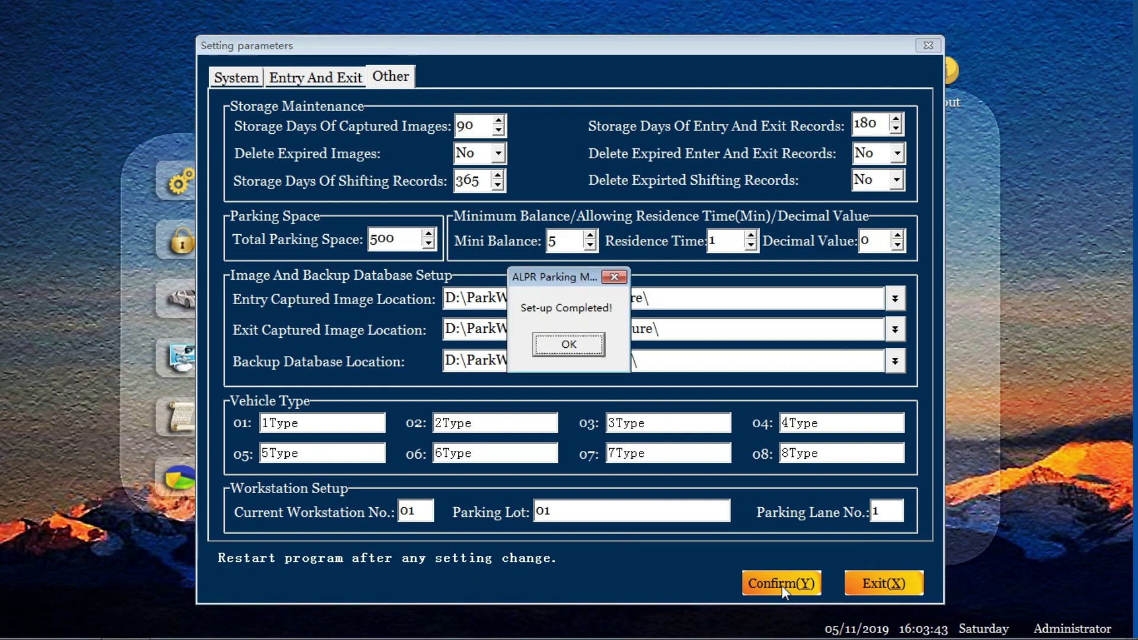
left_click(566, 345)
left_click(894, 587)
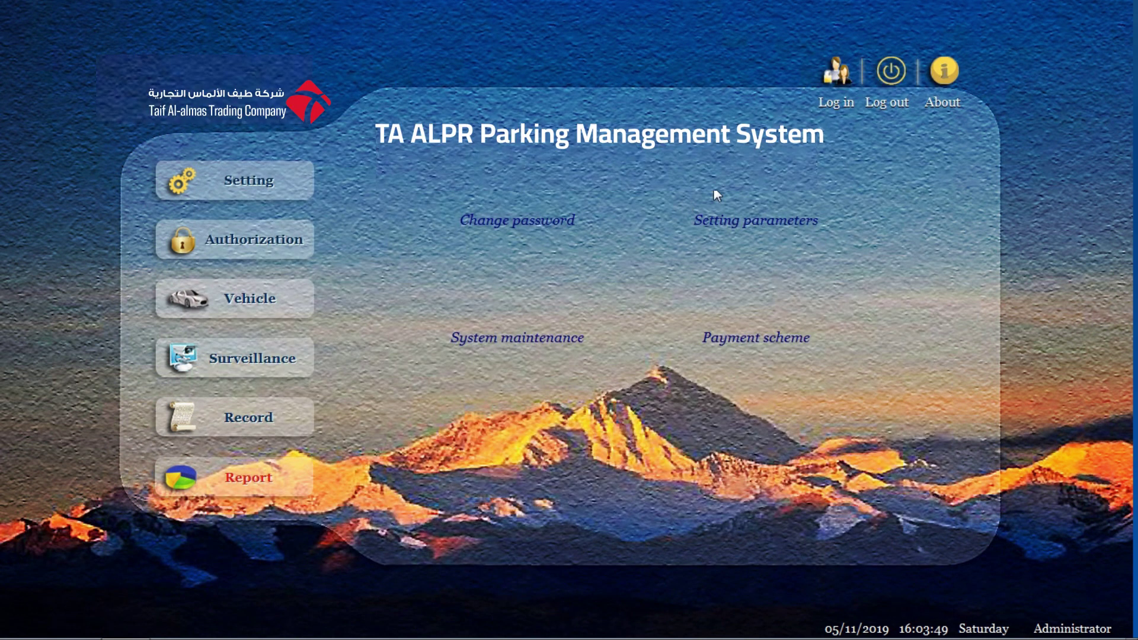
left_click(505, 342)
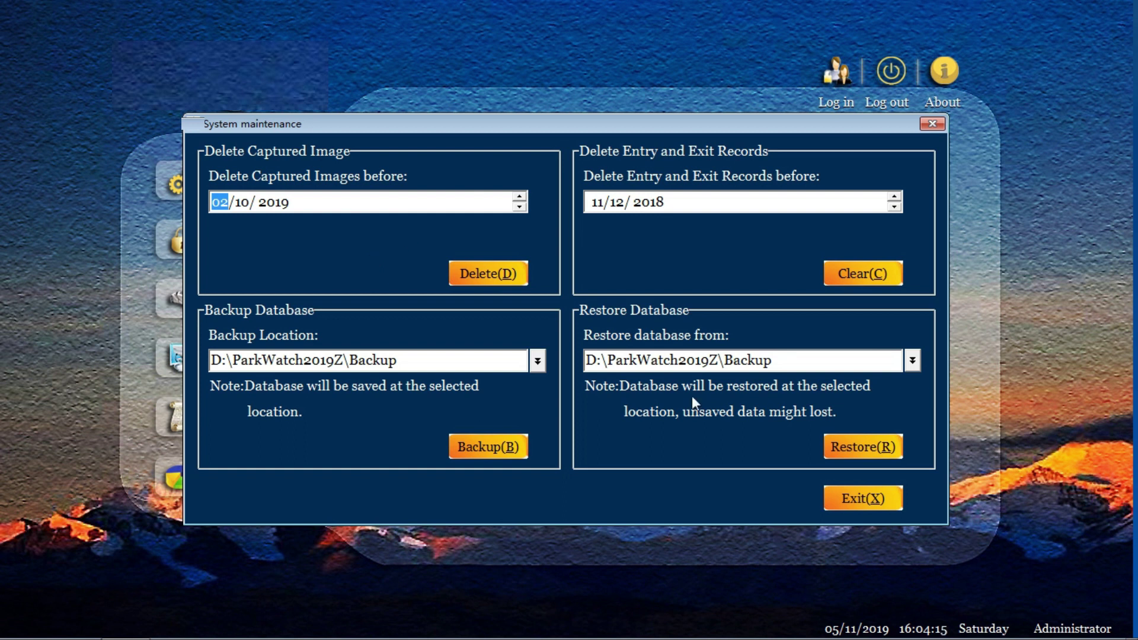
Leave System maintenance, then select and save 5Type as the Payment scheme.
left_click(870, 500)
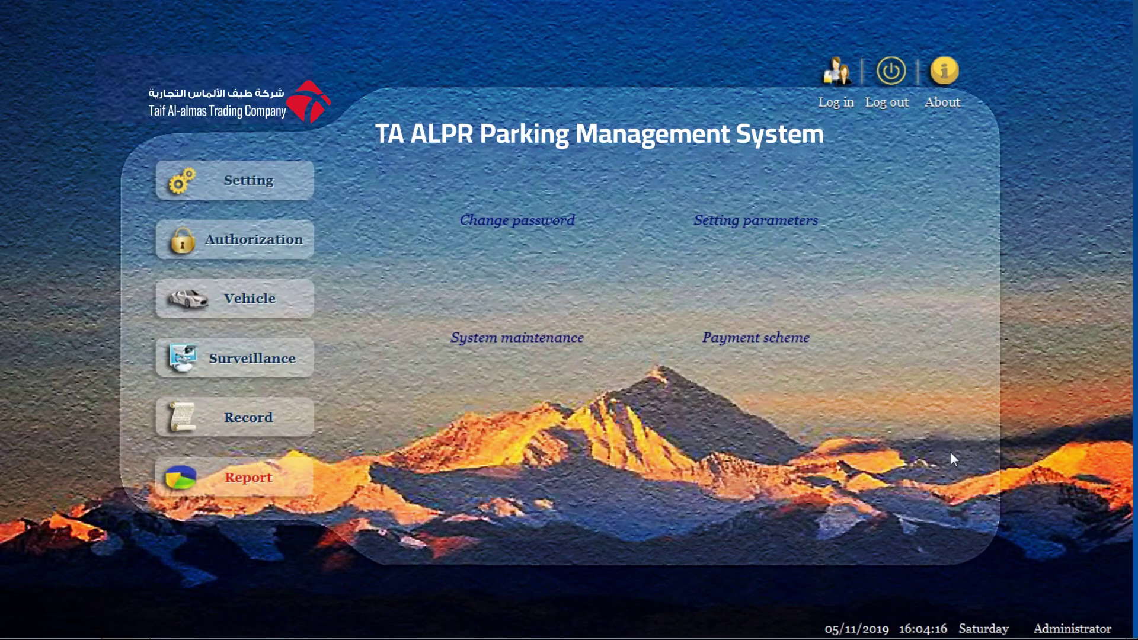
left_click(726, 327)
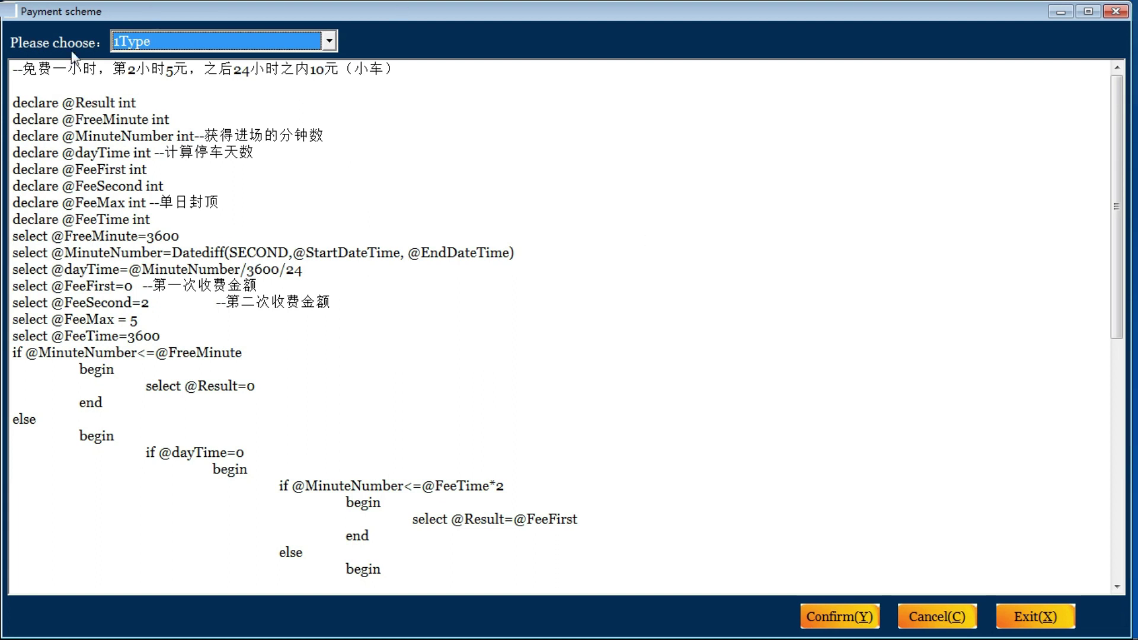
left_click(330, 43)
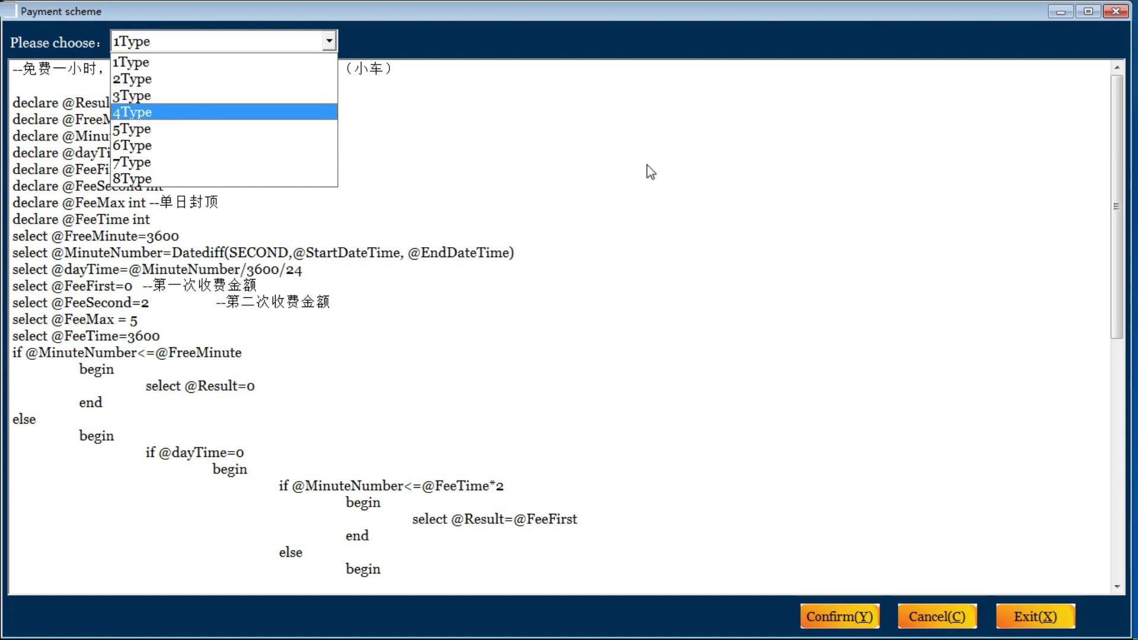
left_click(137, 127)
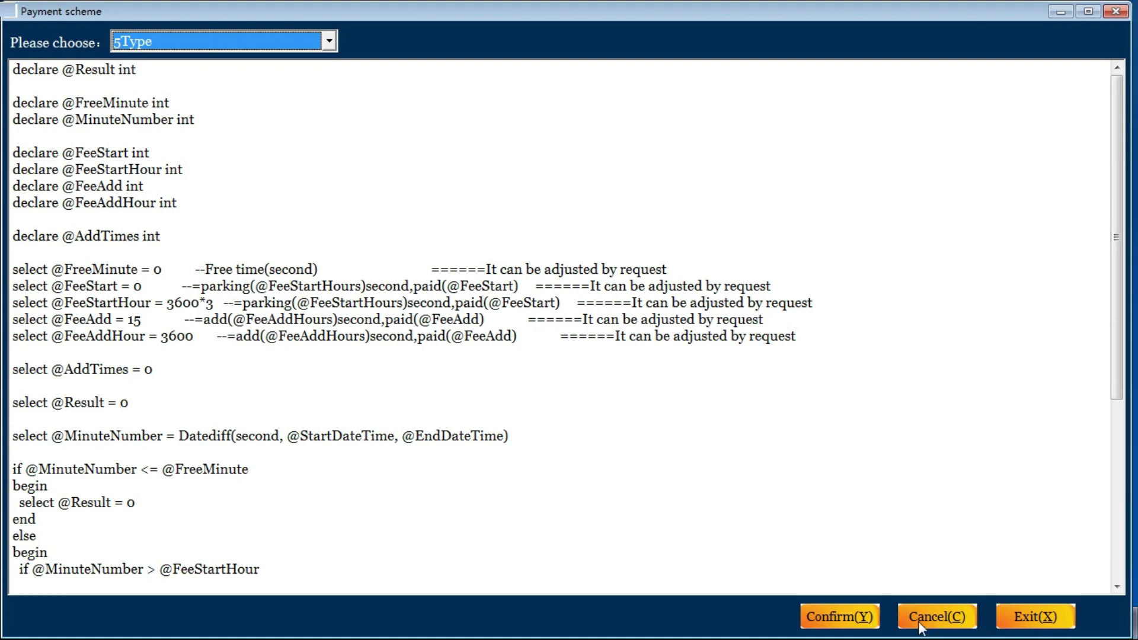
left_click(847, 619)
left_click(570, 345)
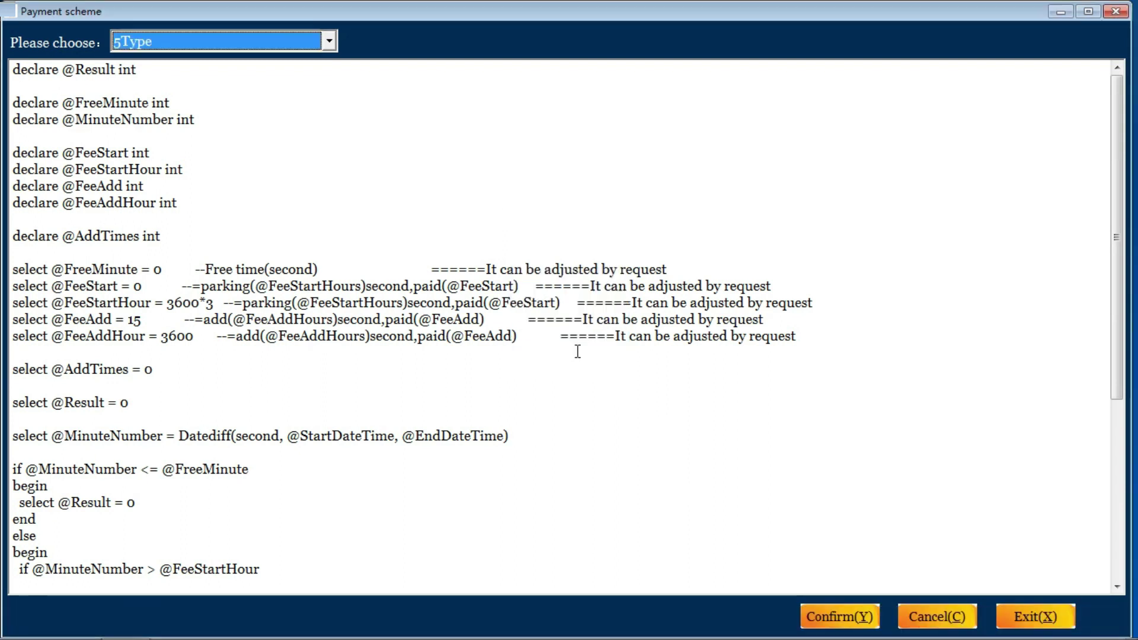
left_click(1048, 619)
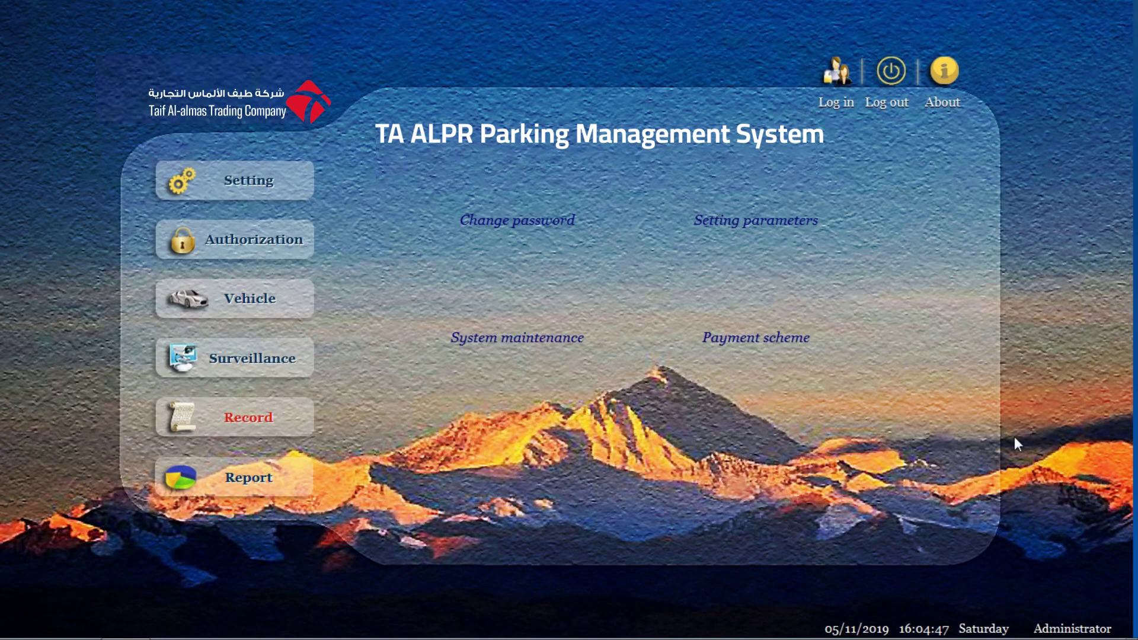